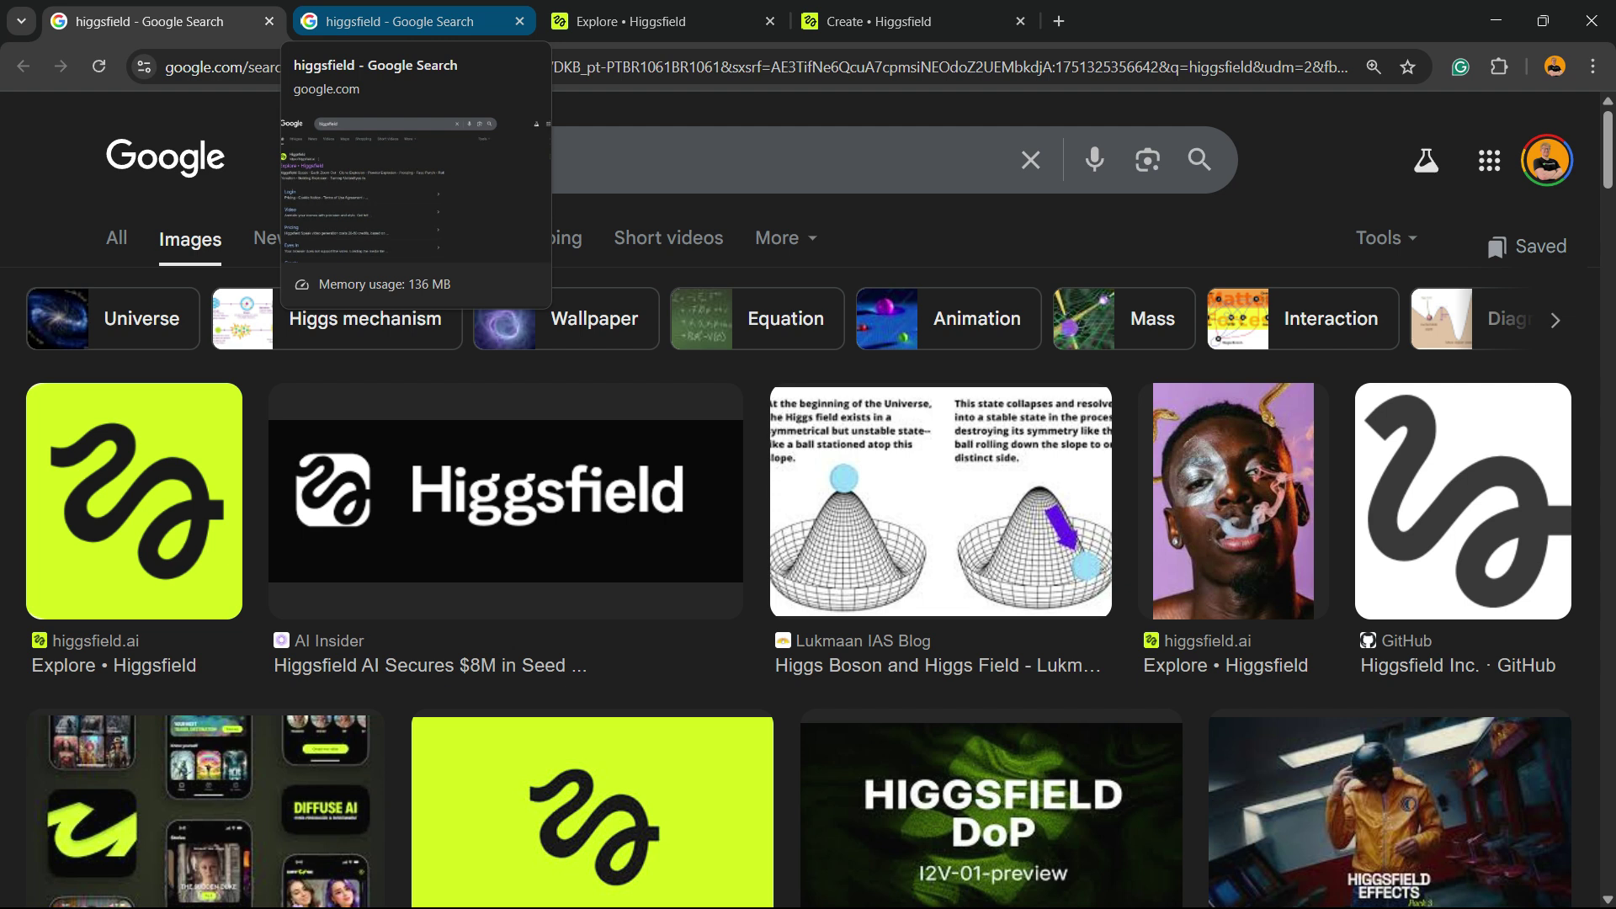
# - Show Google's All results view for 'higgsfield' and dismiss the search suggestions
pyautogui.click(416, 22)
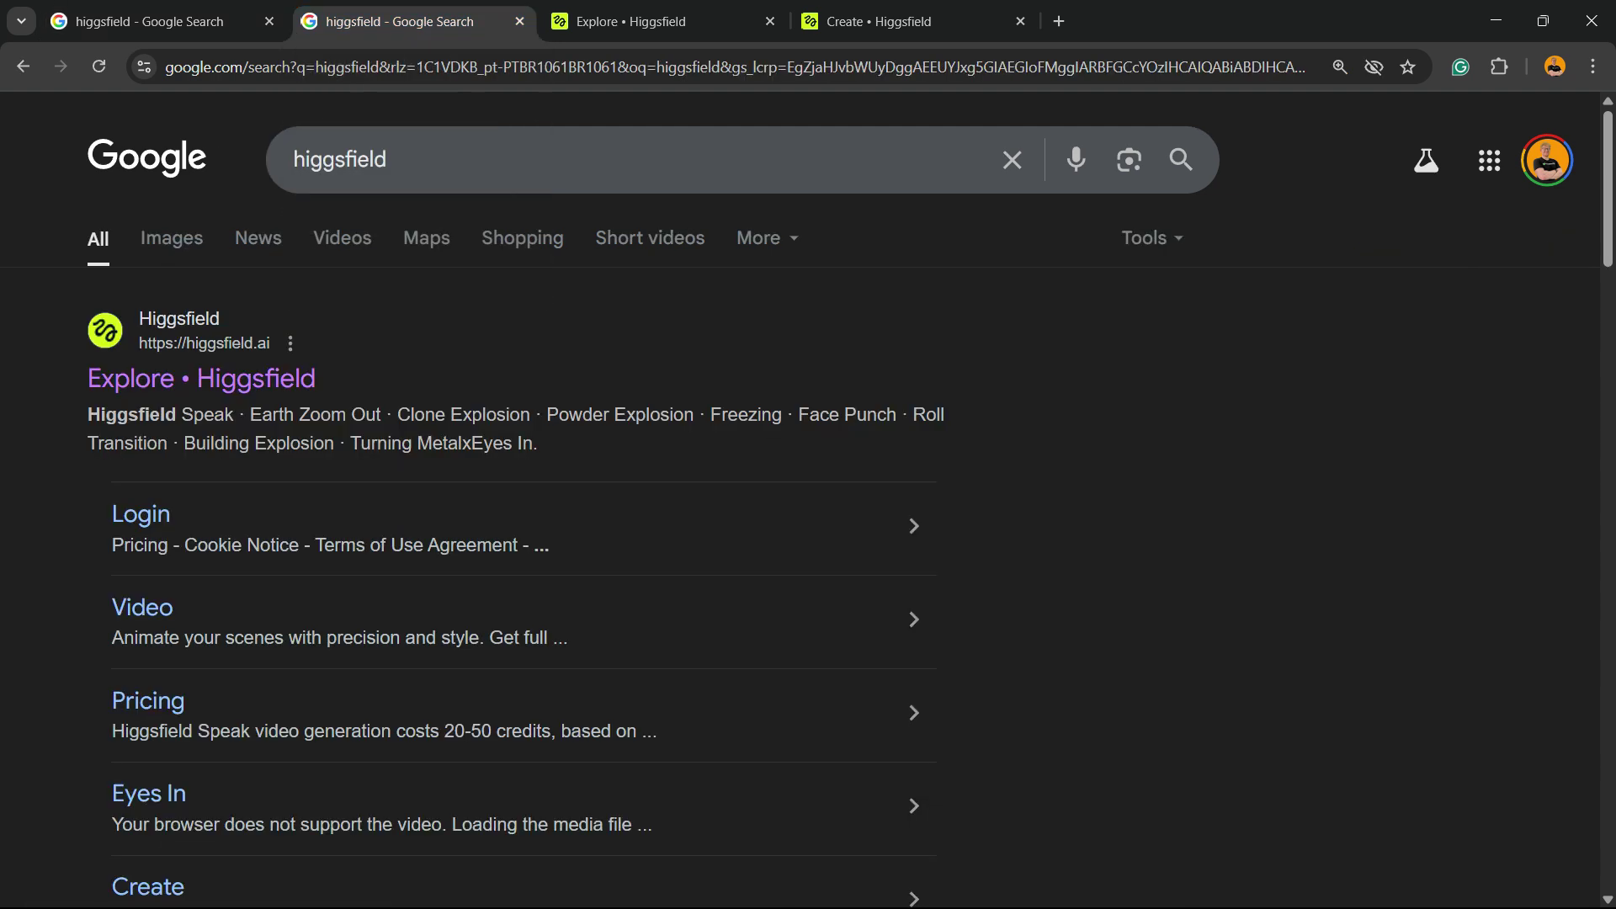
pyautogui.press('/')
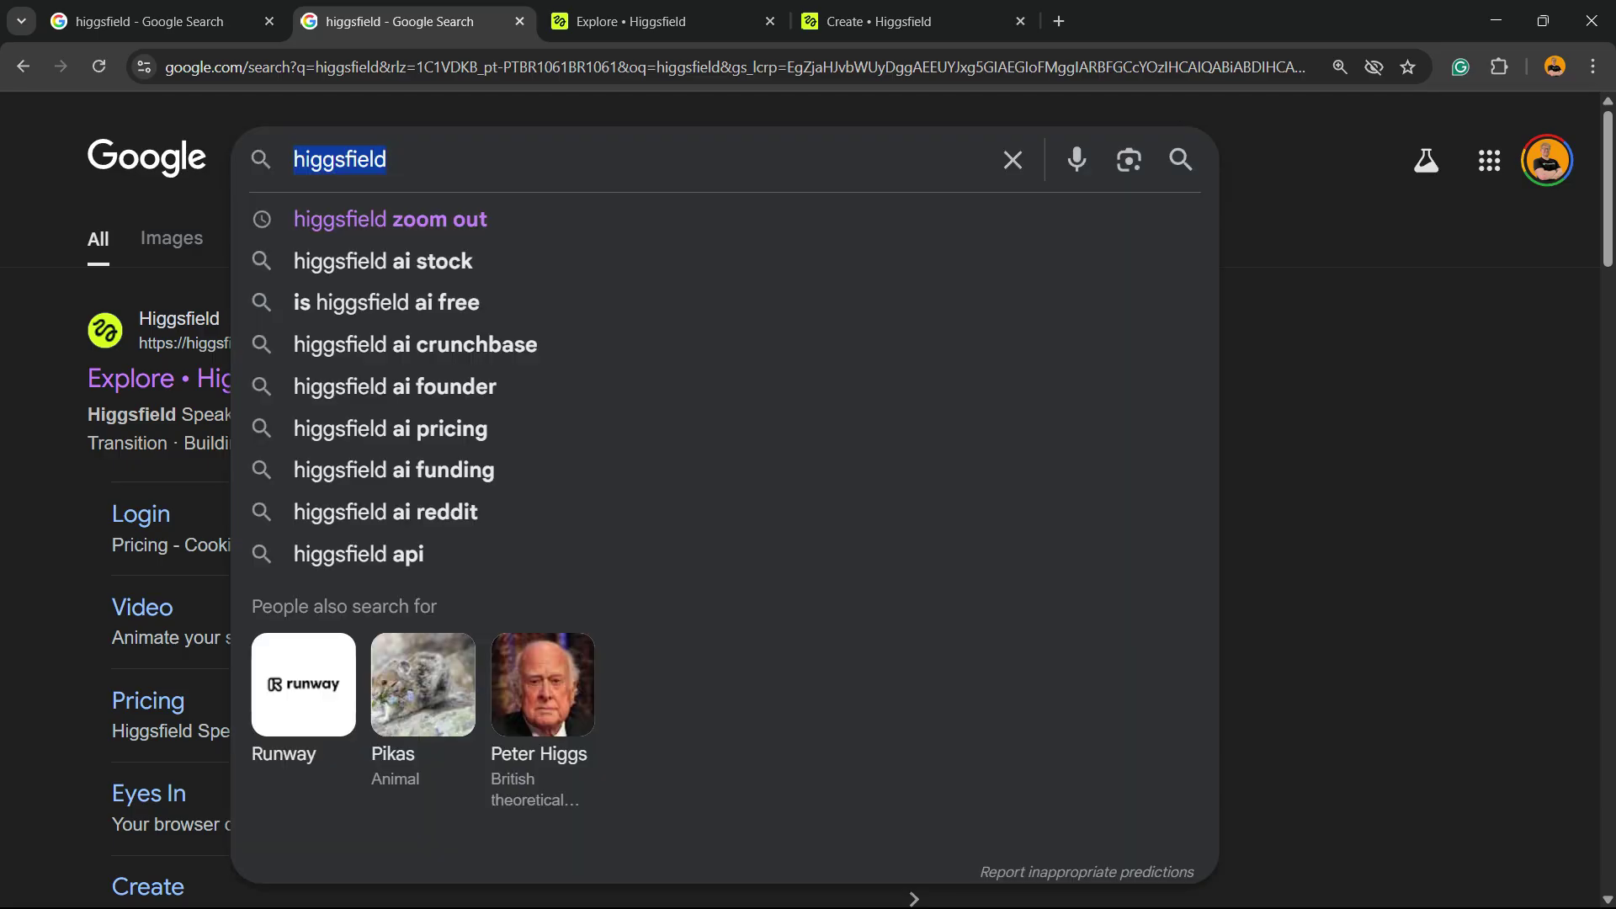
pyautogui.press('Escape')
# - Switch to the Higgsfield Explore tab and show its Visual Effects category
pyautogui.click(631, 22)
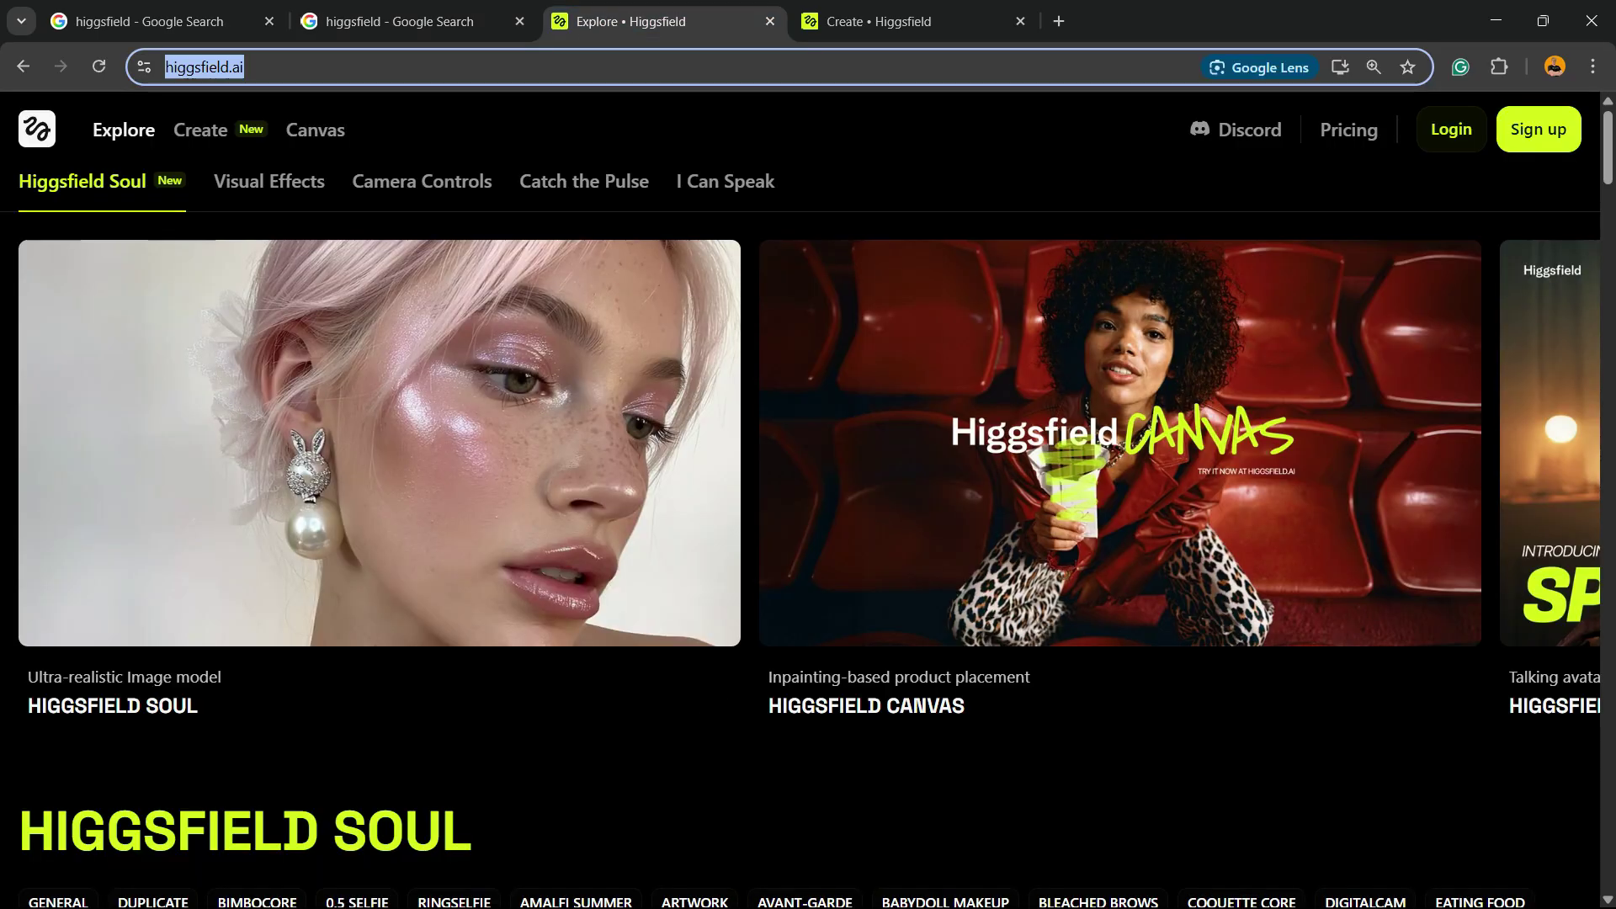
pyautogui.scroll(-2, 379, 380)
pyautogui.scroll(-10, 379, 378)
pyautogui.scroll(6, 380, 379)
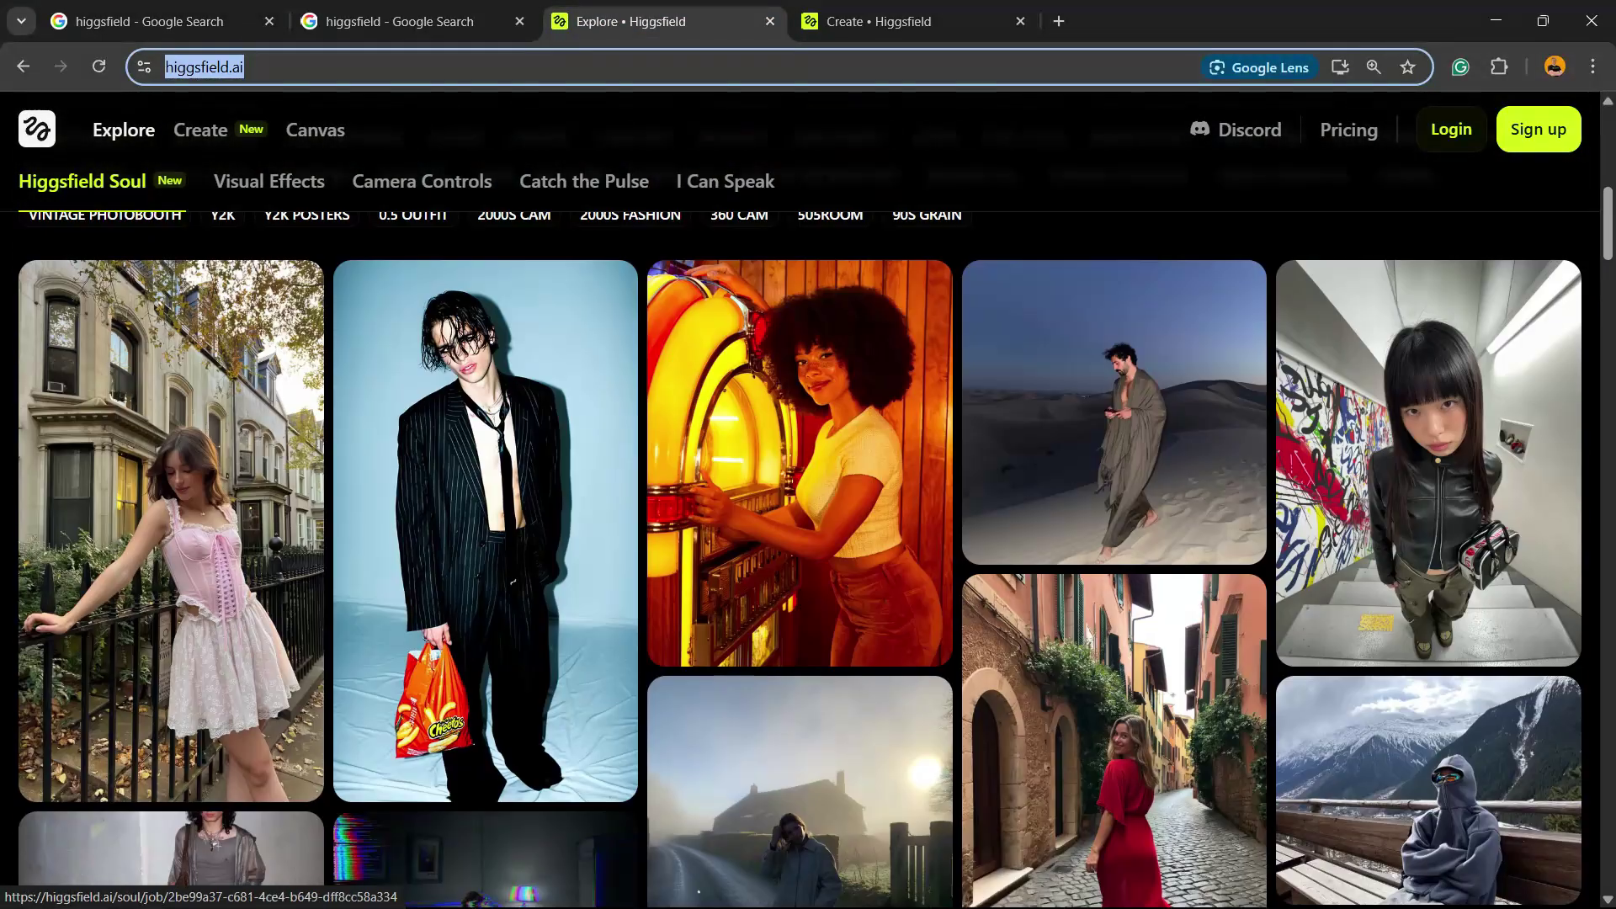
pyautogui.scroll(2, 378, 380)
pyautogui.scroll(2, 380, 379)
pyautogui.scroll(2, 379, 380)
pyautogui.scroll(-4, 380, 380)
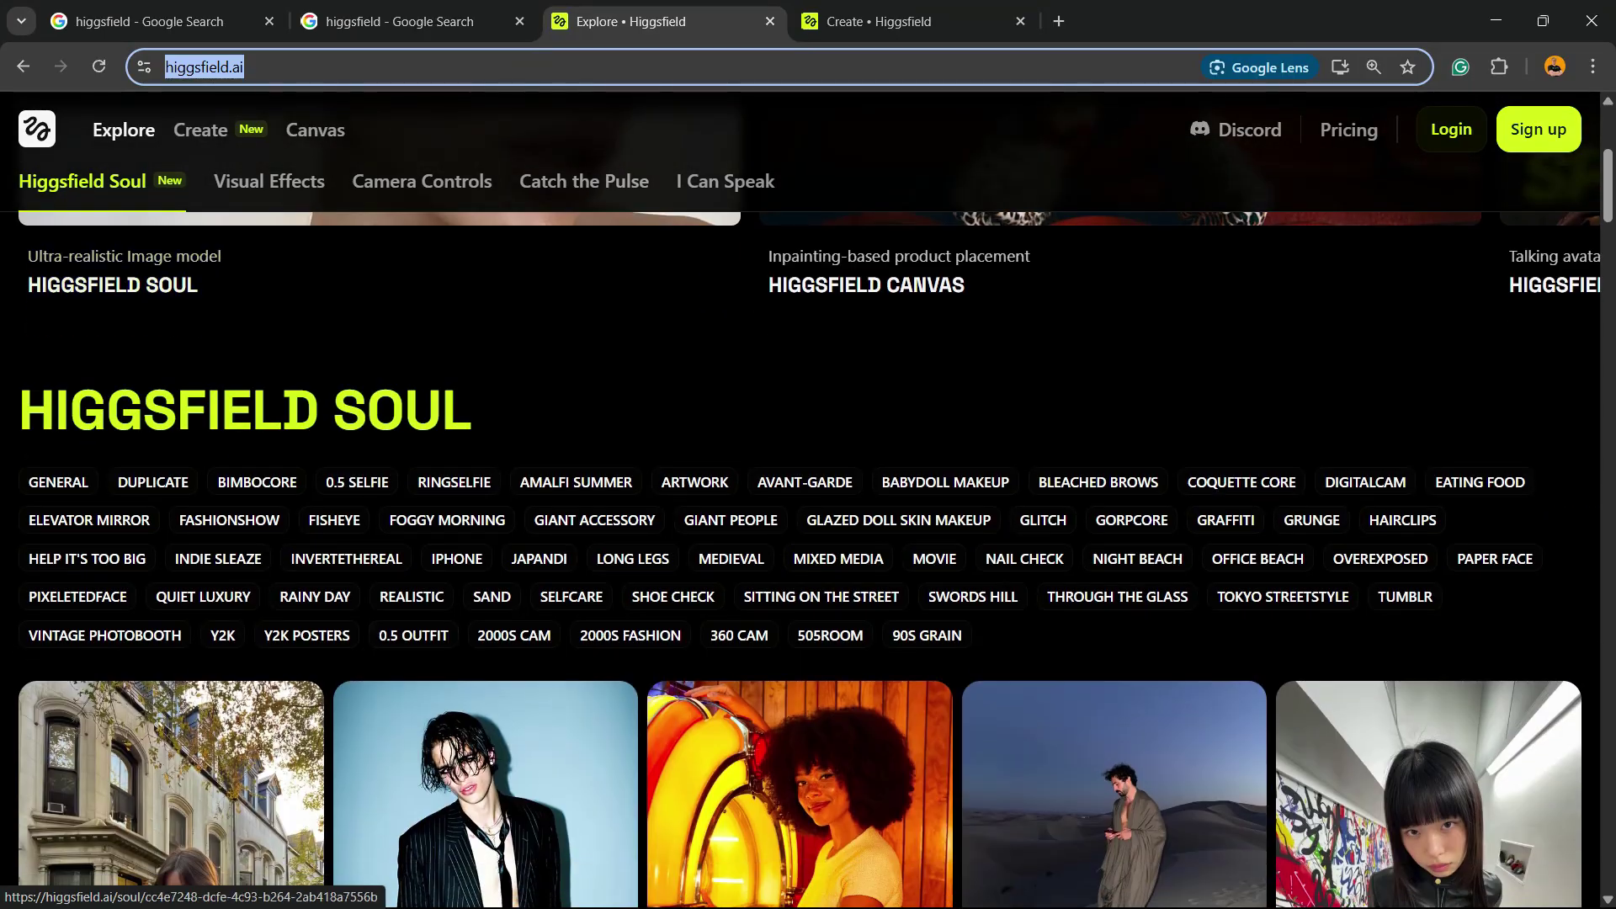
pyautogui.scroll(2, 380, 380)
pyautogui.scroll(2, 379, 379)
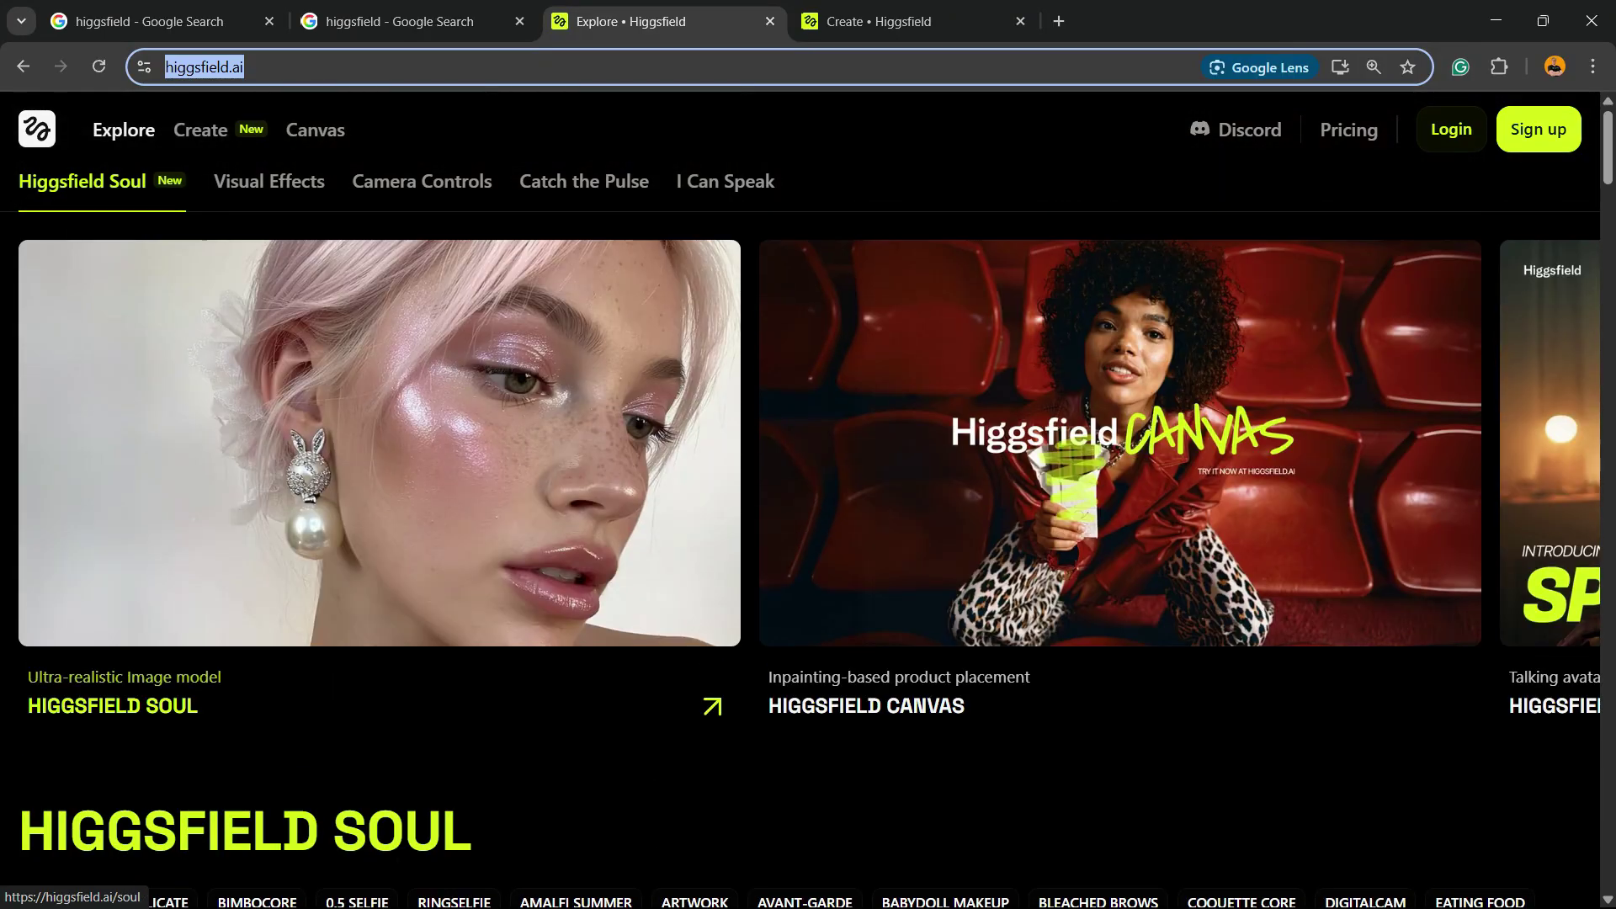
pyautogui.click(269, 180)
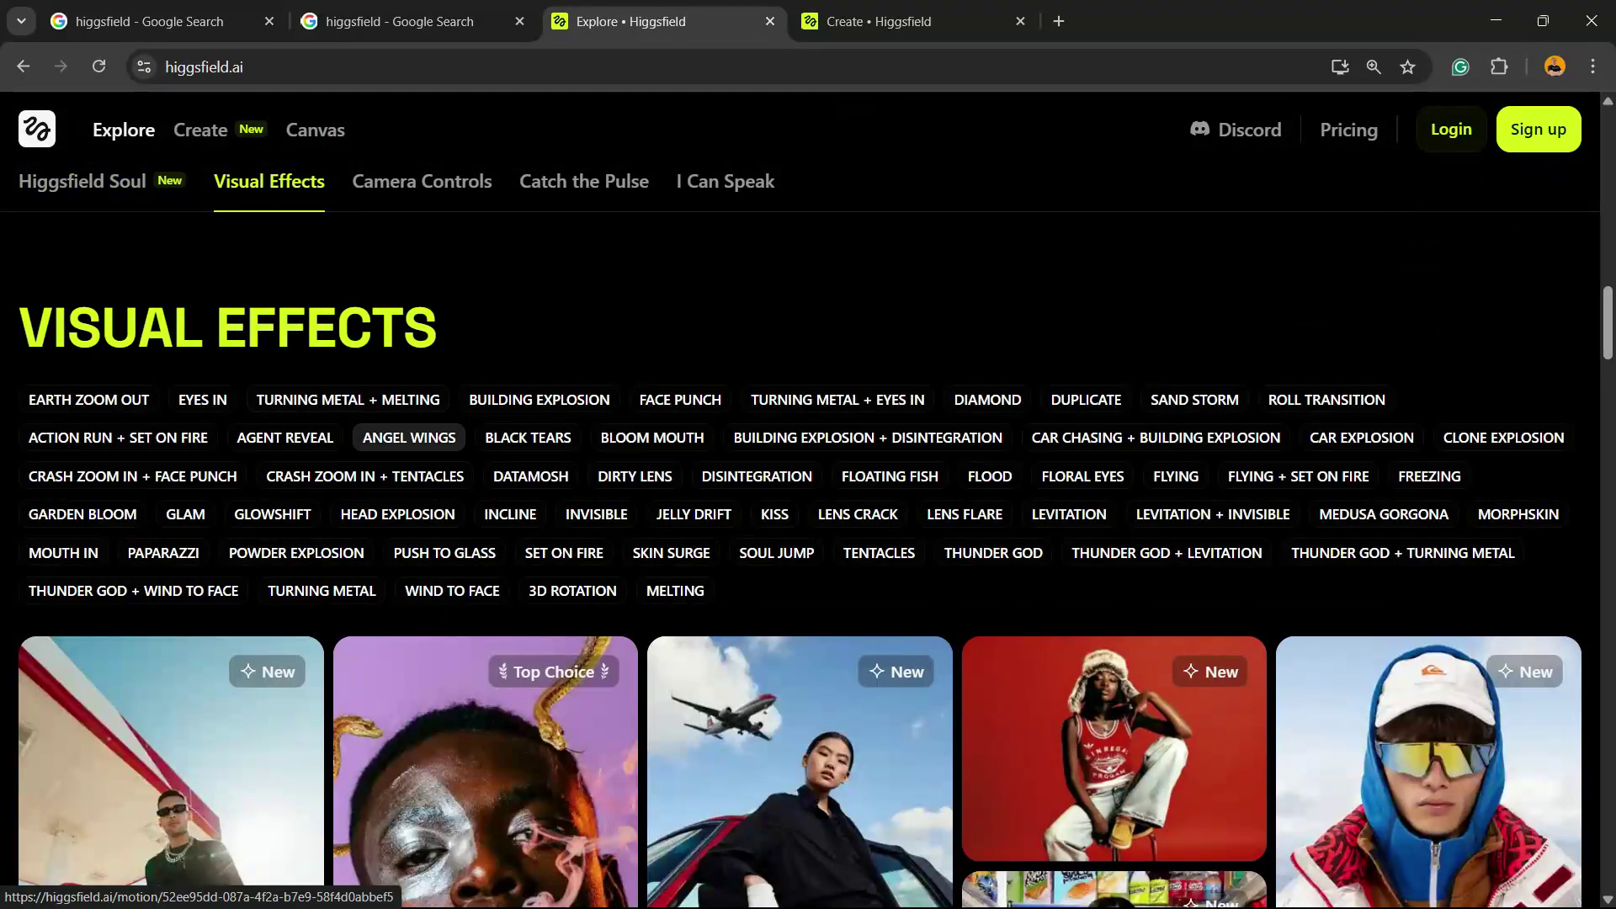
pyautogui.scroll(-2, 809, 631)
pyautogui.scroll(-2, 808, 569)
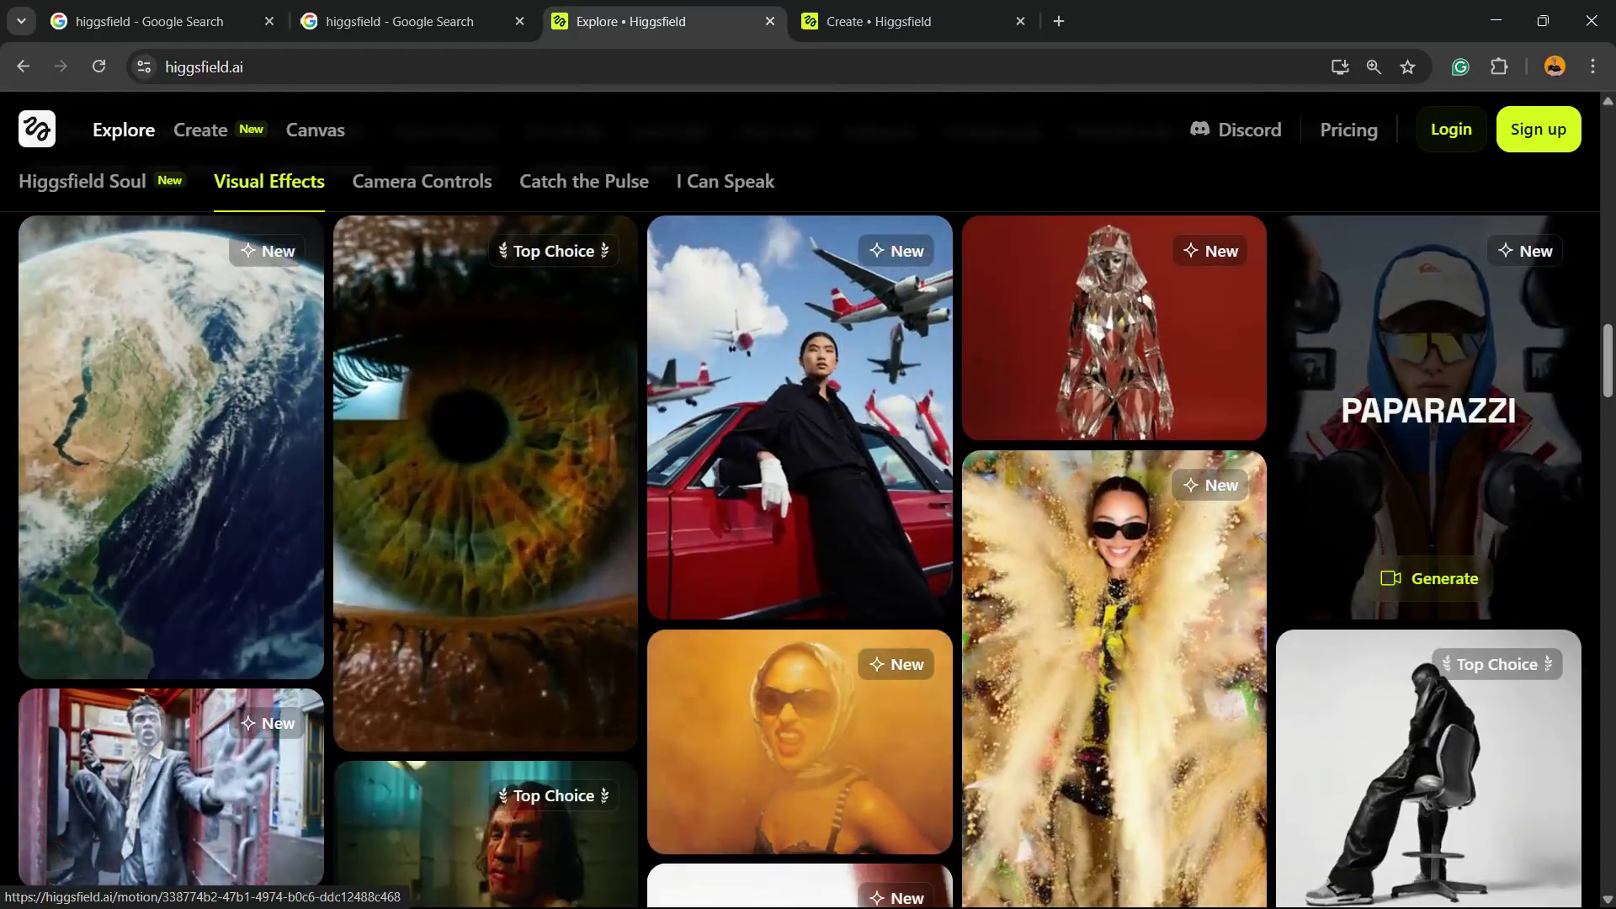
pyautogui.scroll(-1, 1428, 353)
pyautogui.scroll(-1, 1111, 505)
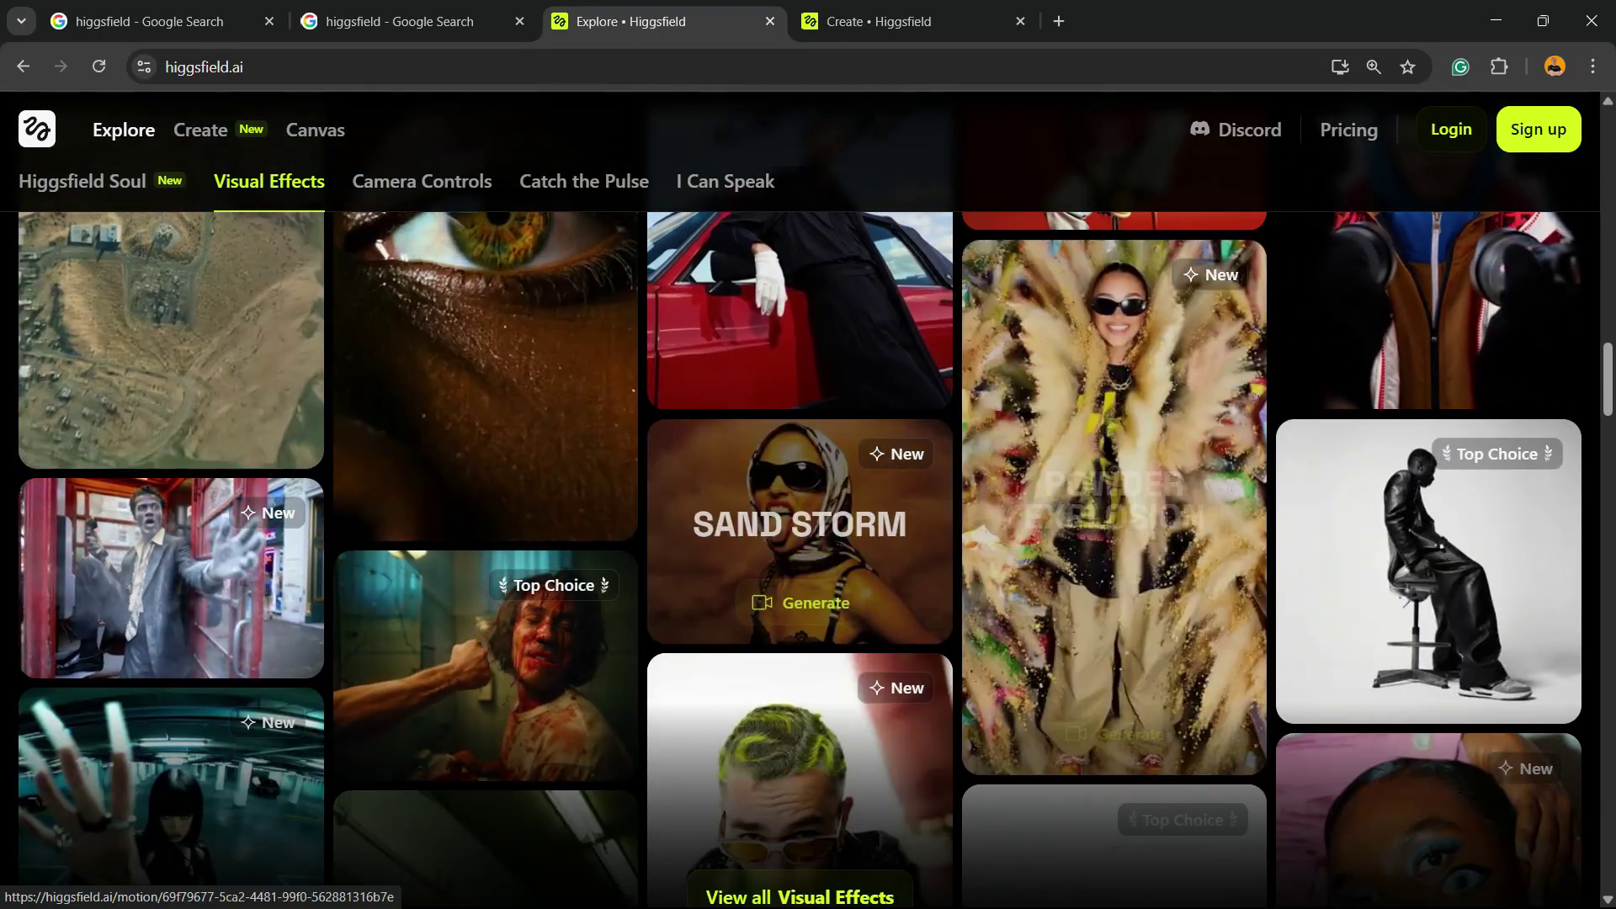
pyautogui.scroll(-2, 799, 532)
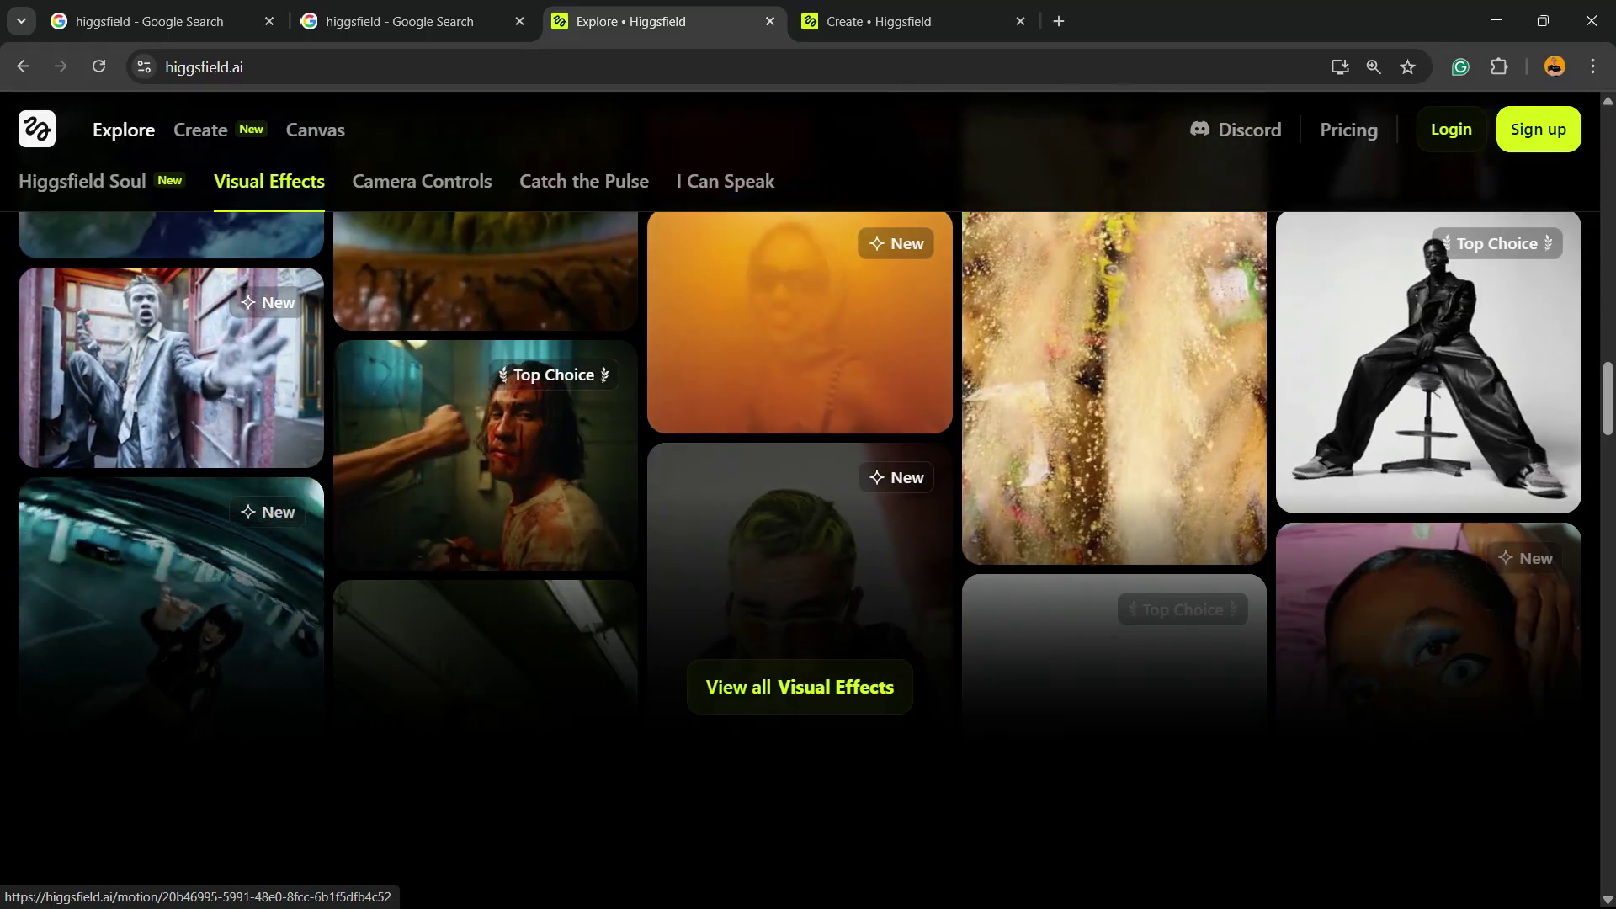
pyautogui.scroll(-2, 808, 505)
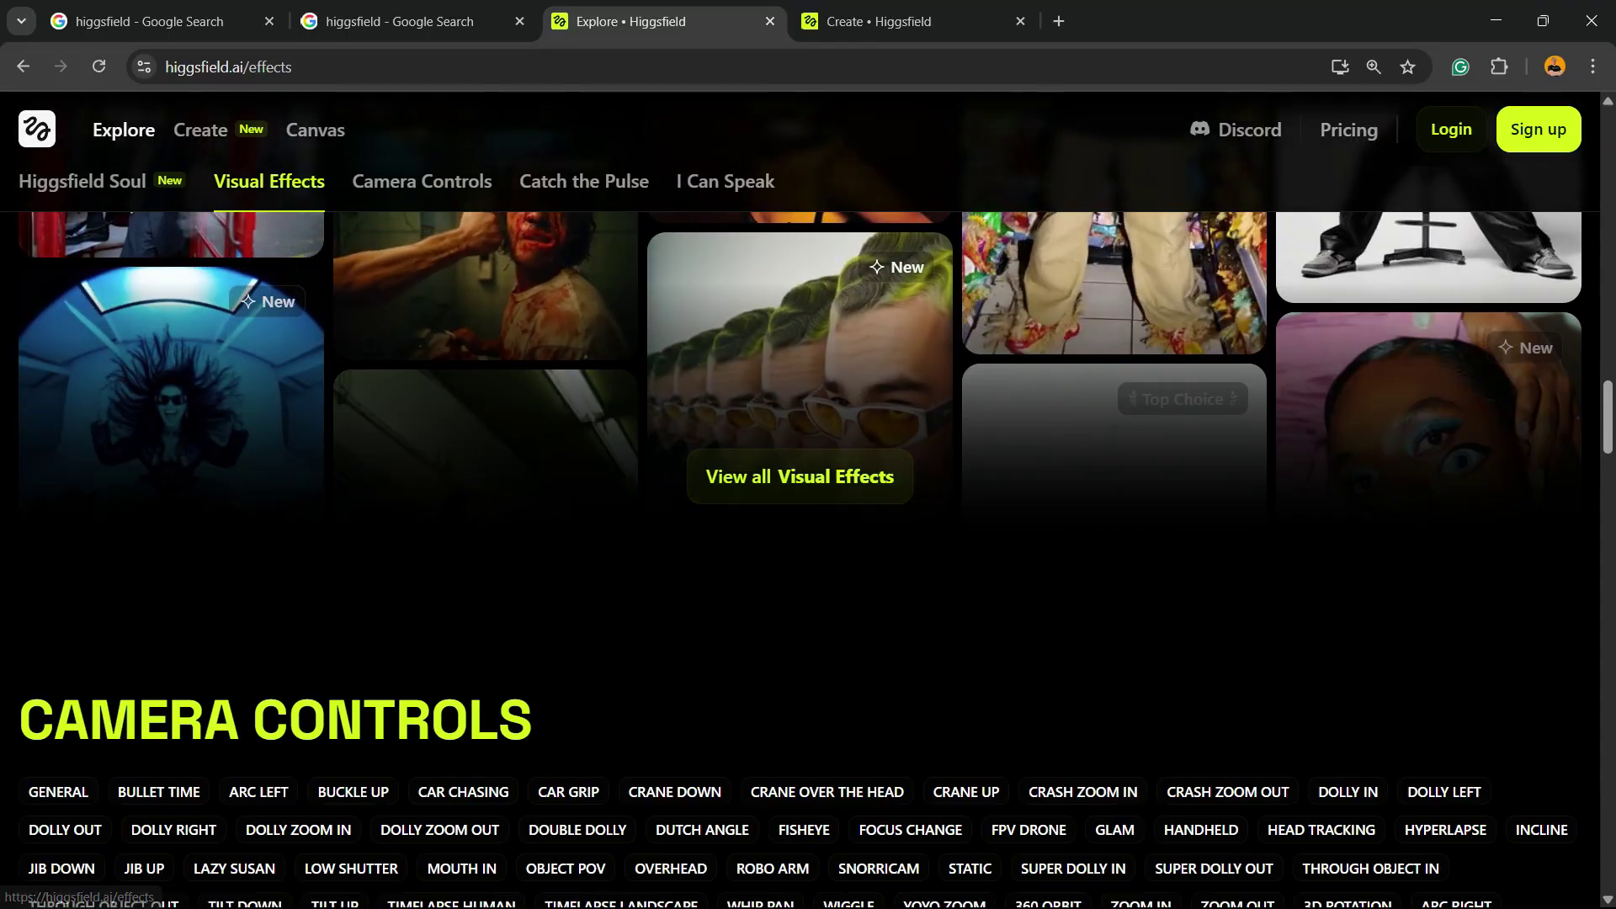
# - Open the 'View all Visual Effects' page listing every effect
pyautogui.click(799, 476)
pyautogui.scroll(-3, 799, 476)
pyautogui.scroll(-3, 800, 476)
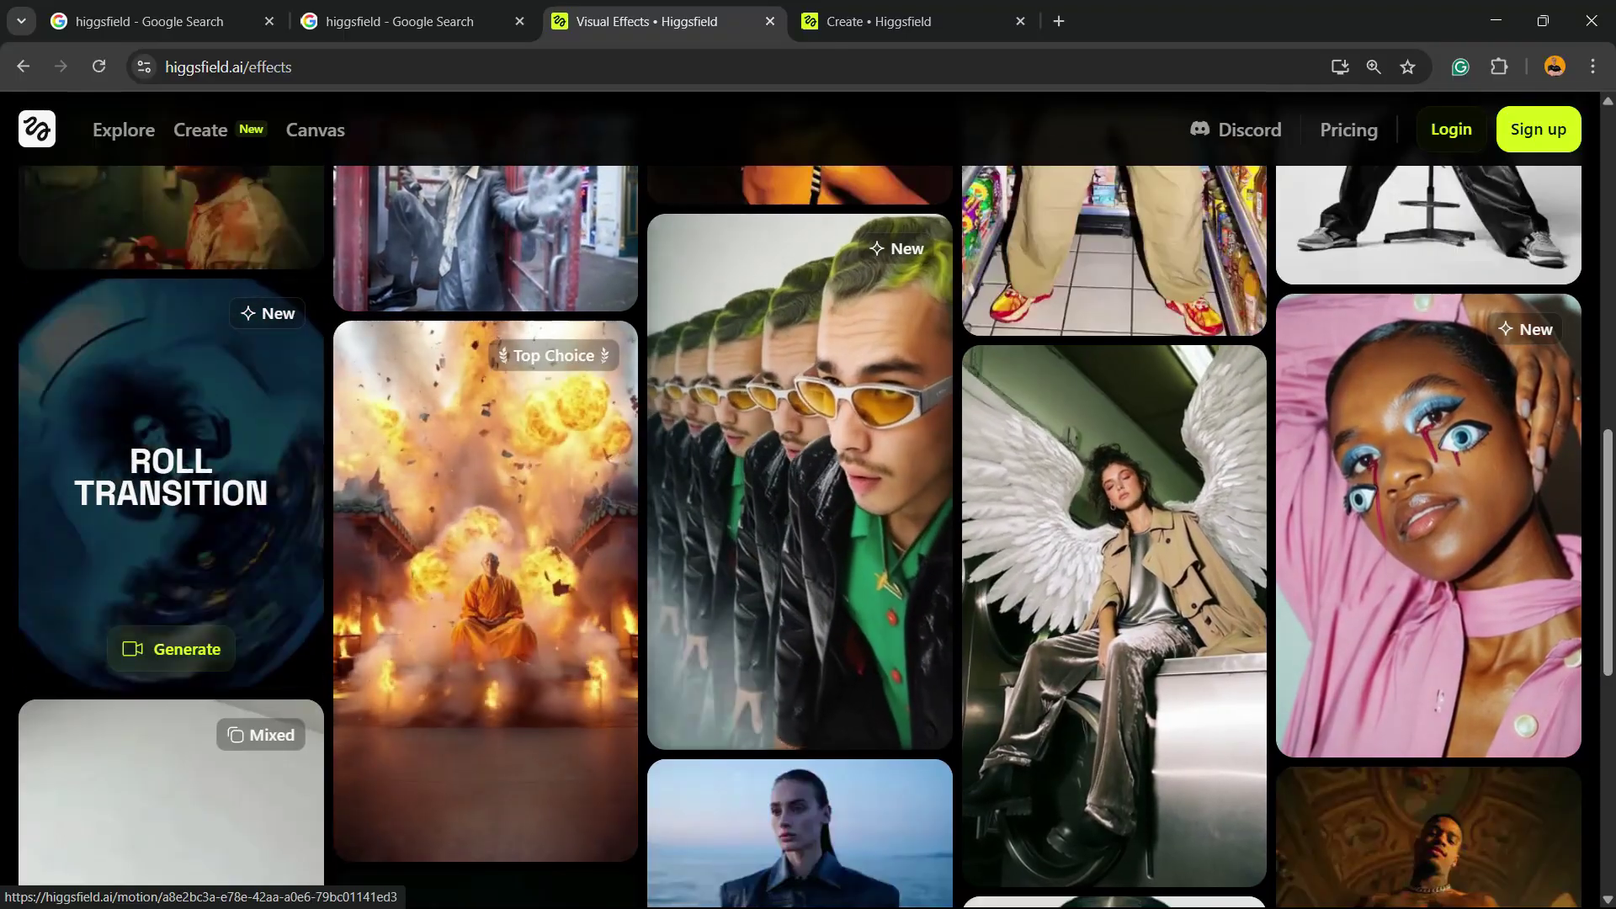
pyautogui.scroll(-3, 1114, 669)
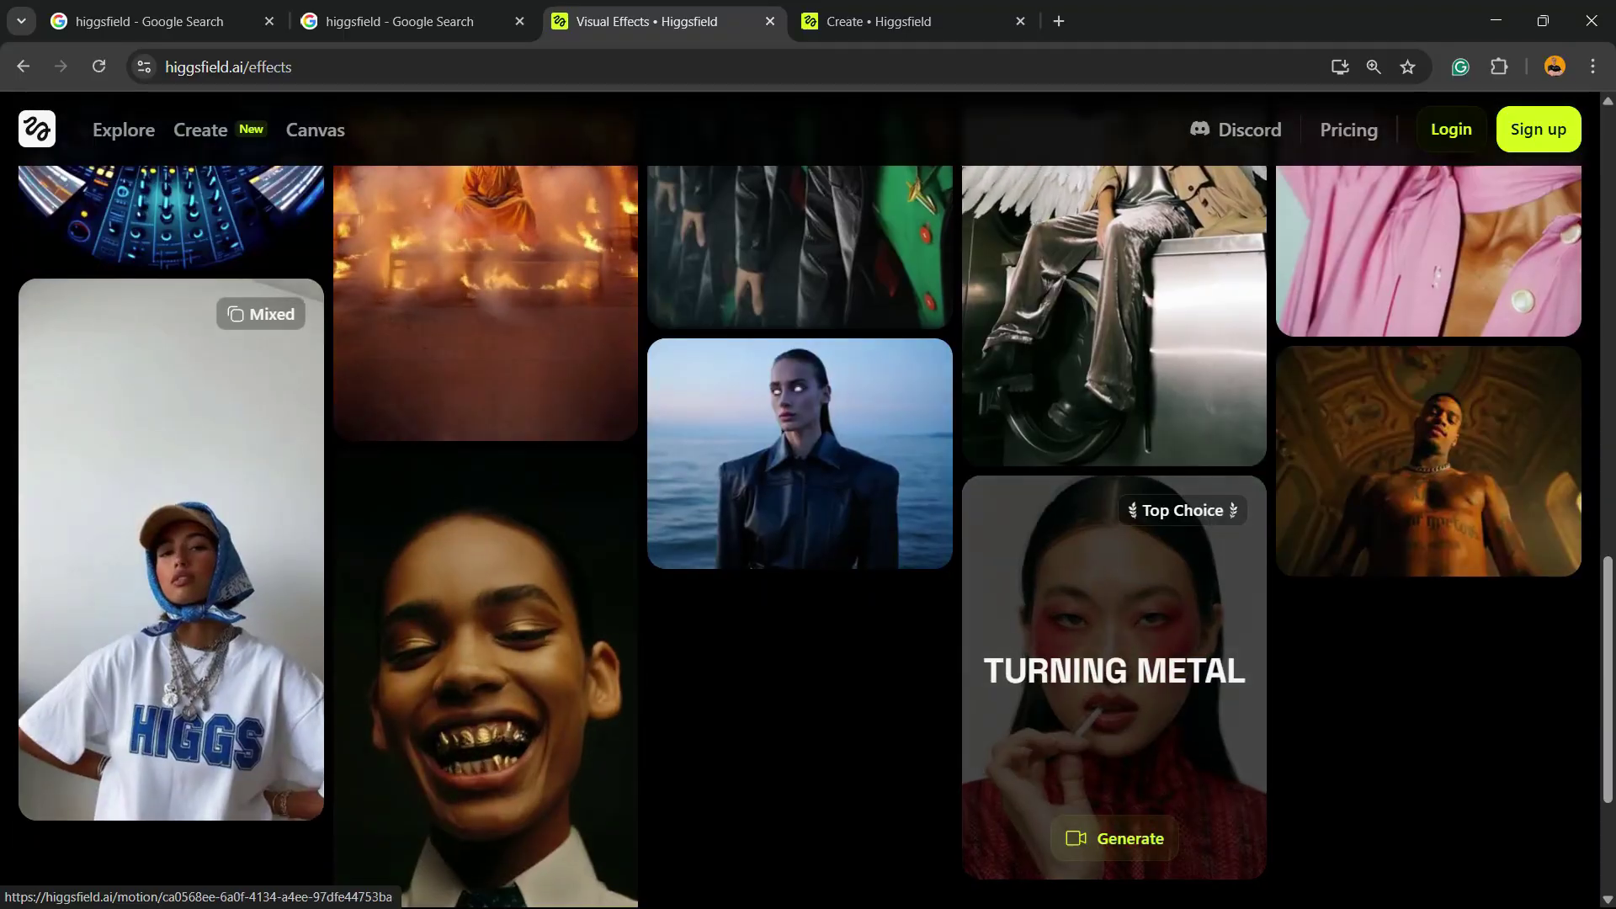
pyautogui.scroll(-2, 487, 505)
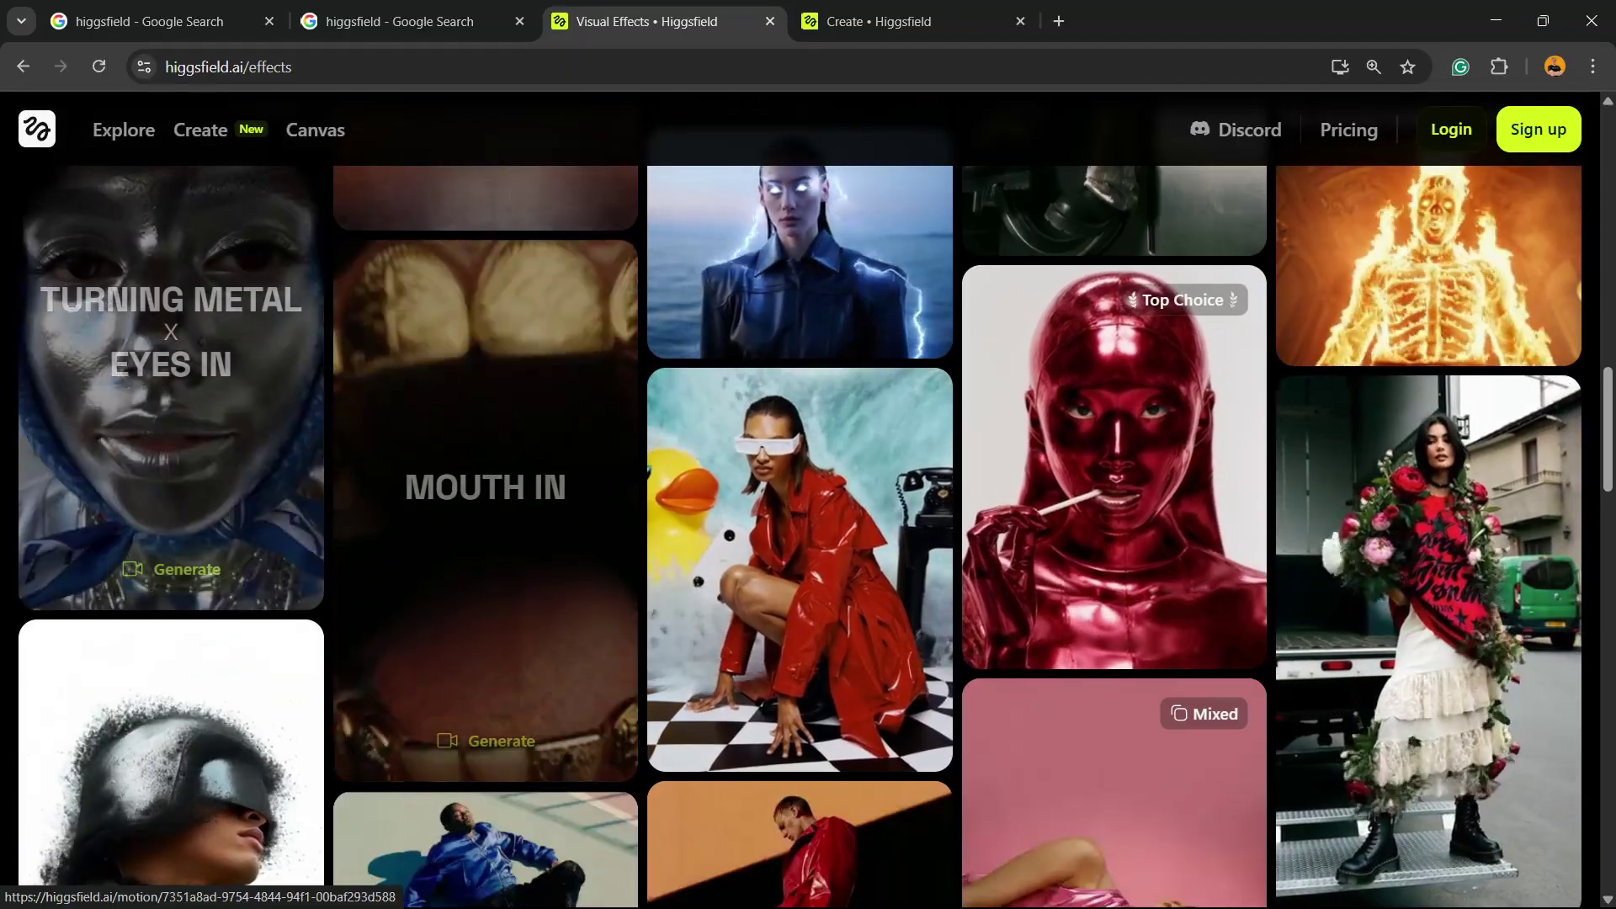
pyautogui.scroll(3, 807, 505)
pyautogui.scroll(5, 808, 505)
pyautogui.scroll(5, 808, 505)
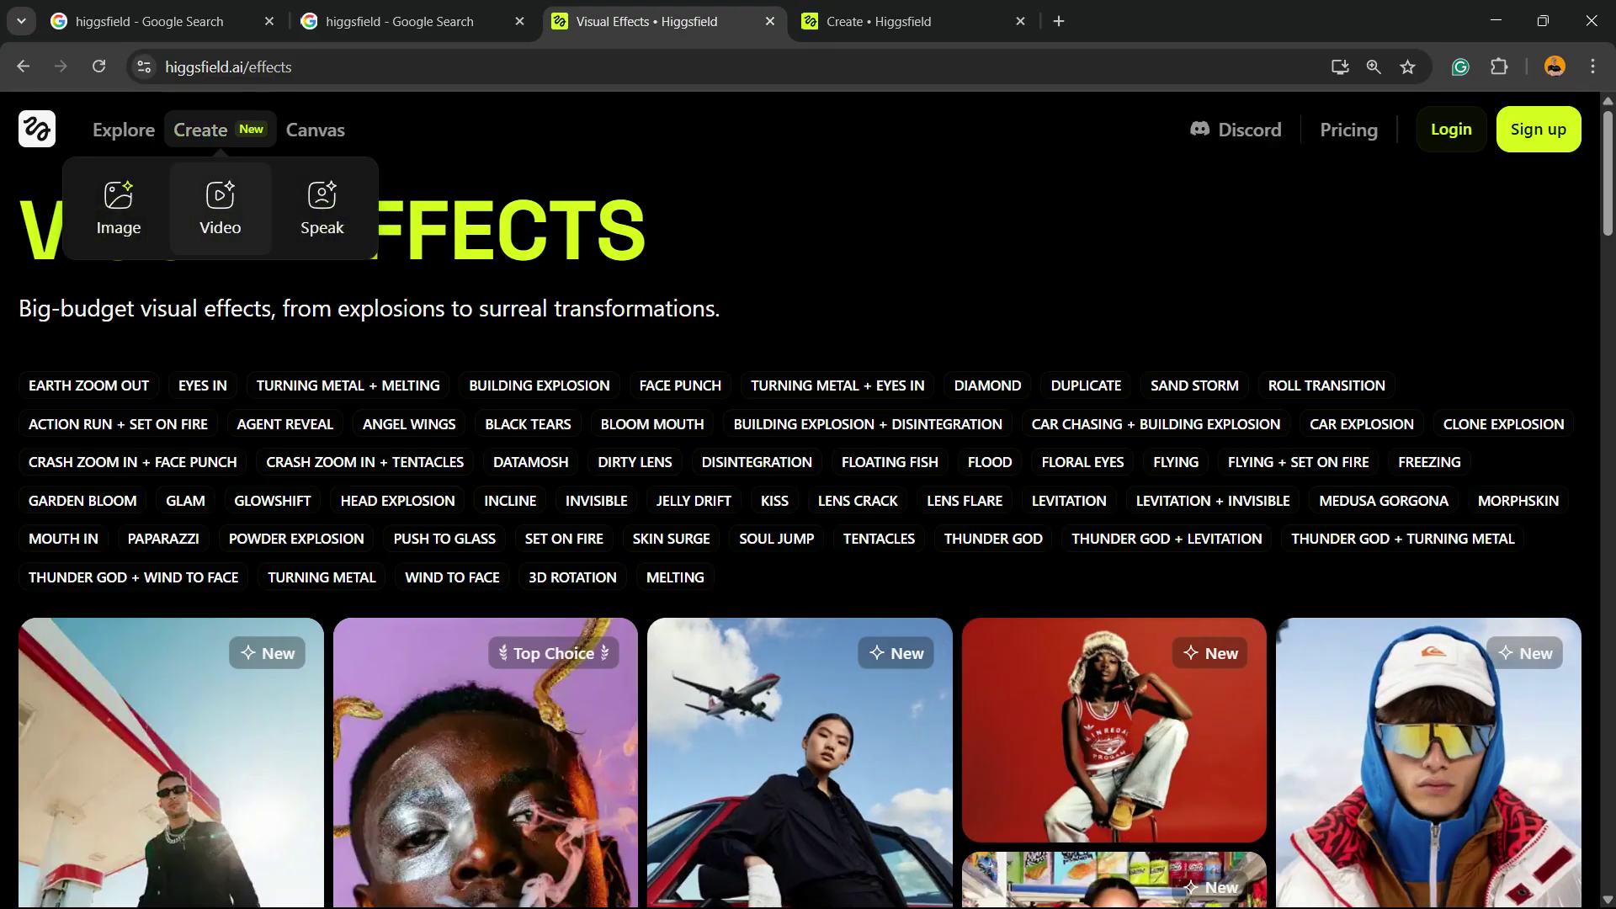
# - Start a new video, adjust page zoom, and close the motion effects gallery, keeping Earth Zoom Out
pyautogui.click(220, 211)
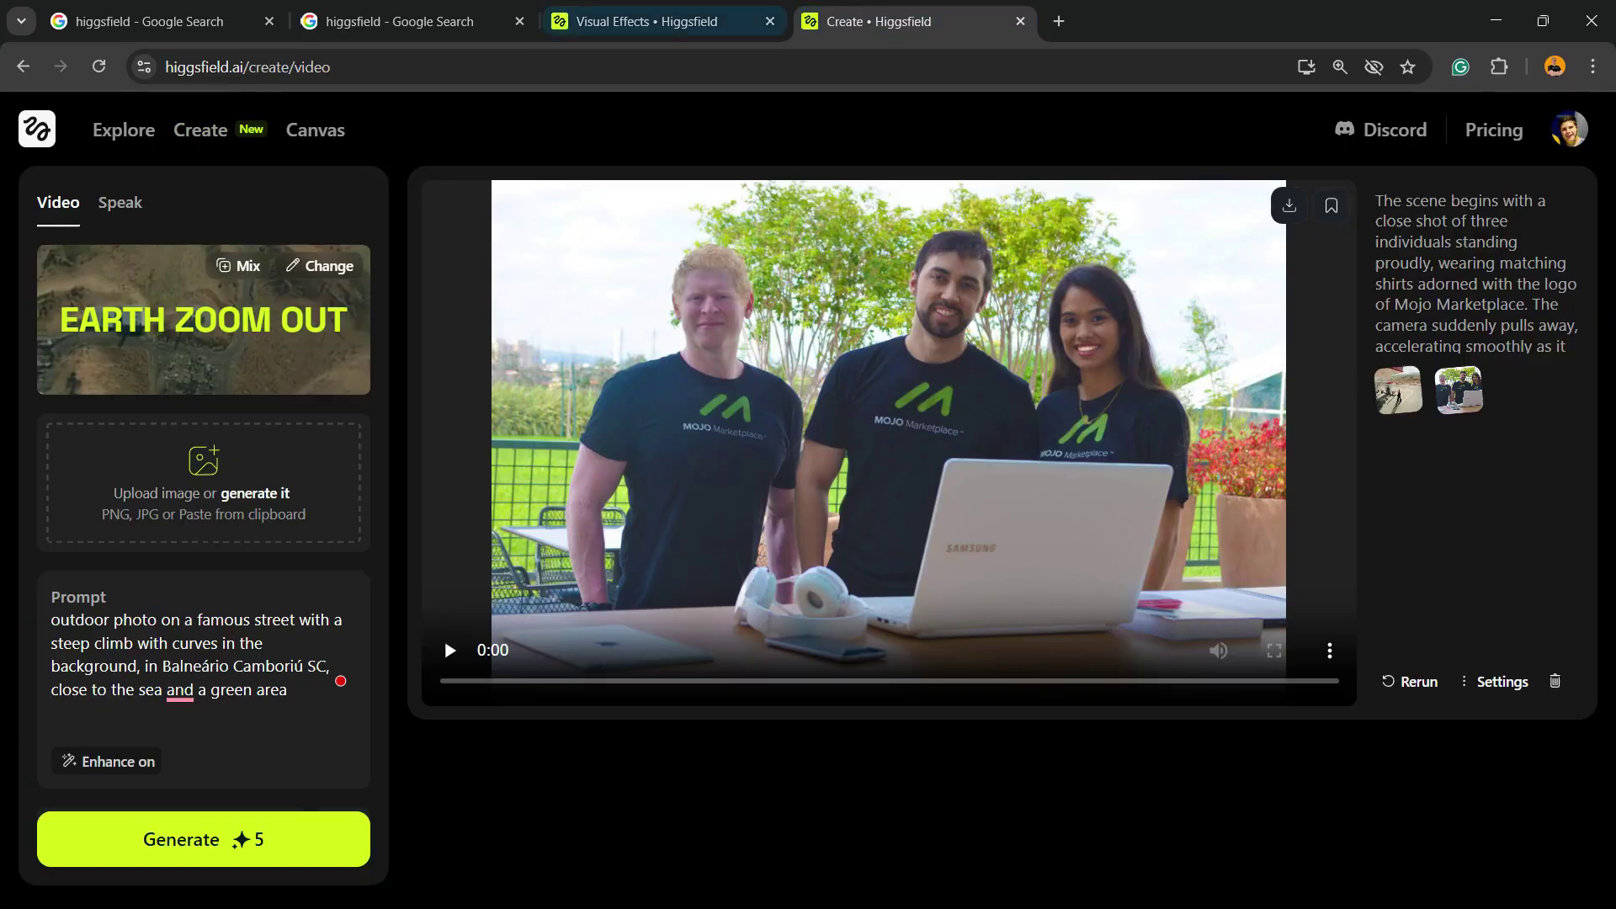
pyautogui.hotkey('ctrl', '+')
pyautogui.hotkey('ctrl', '+')
pyautogui.hotkey('ctrl', '+')
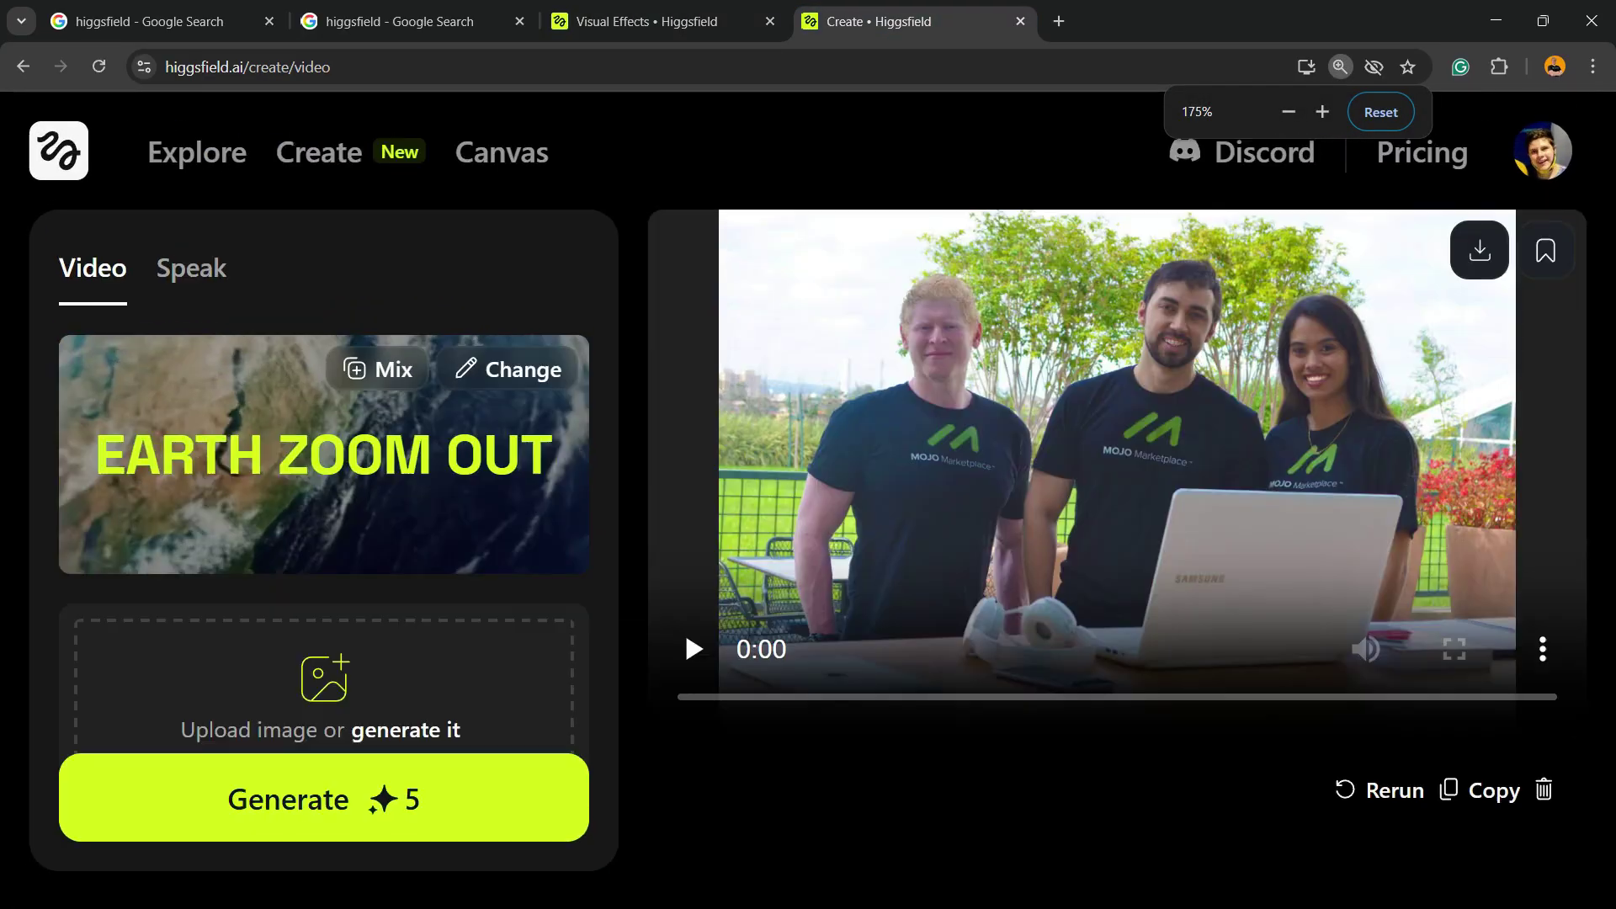
pyautogui.hotkey('ctrl', '+')
pyautogui.hotkey('ctrl', '-')
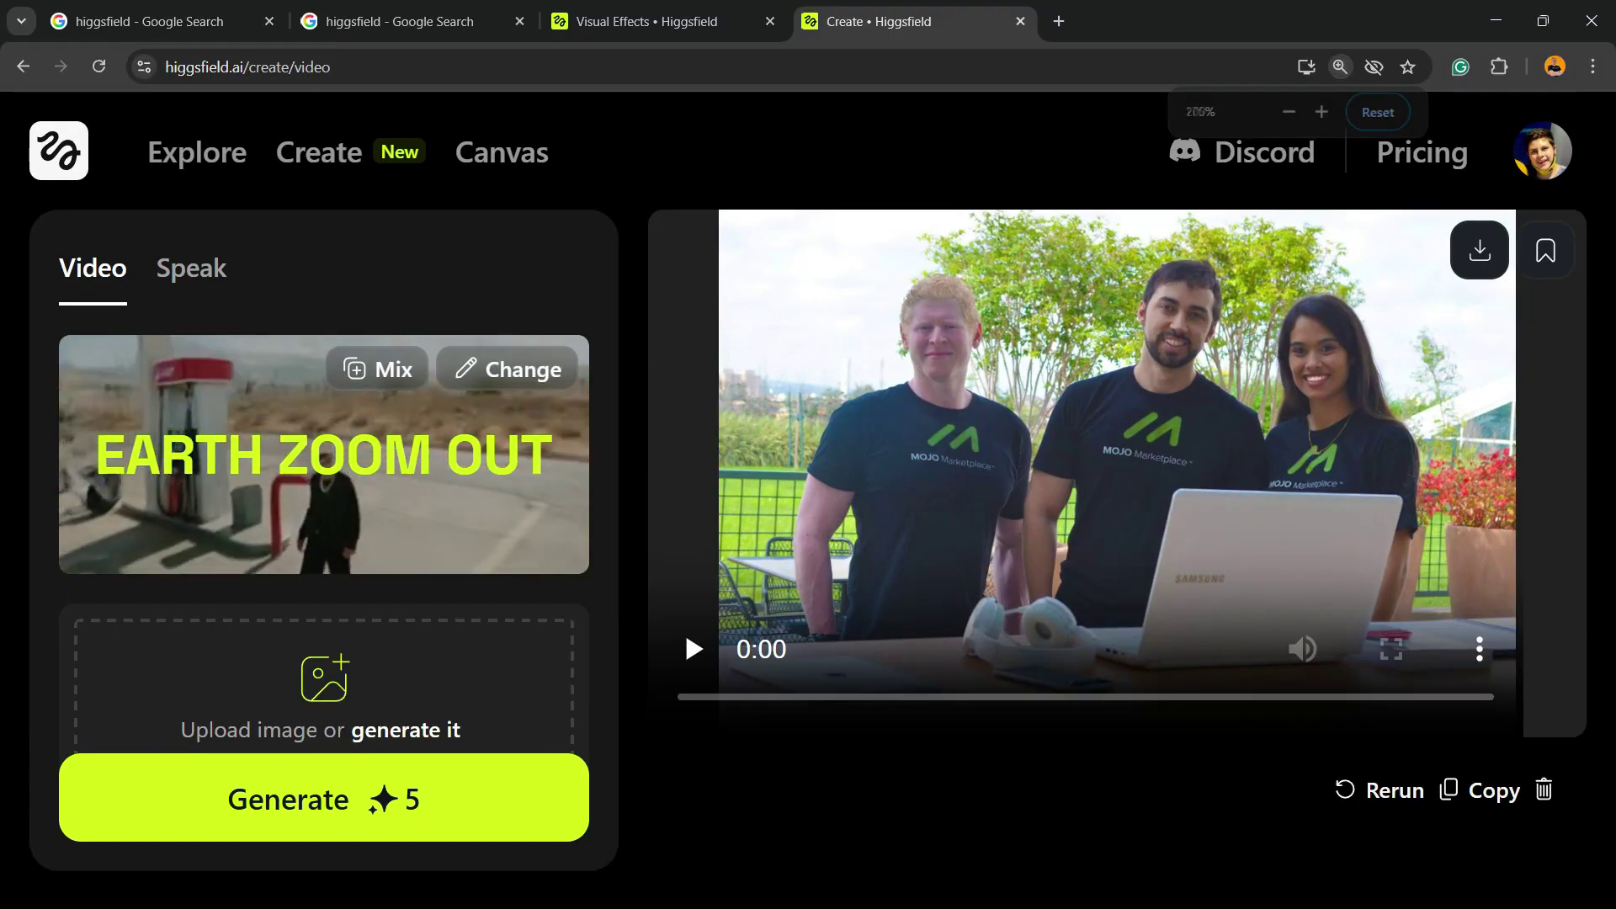
pyautogui.hotkey('ctrl', '-')
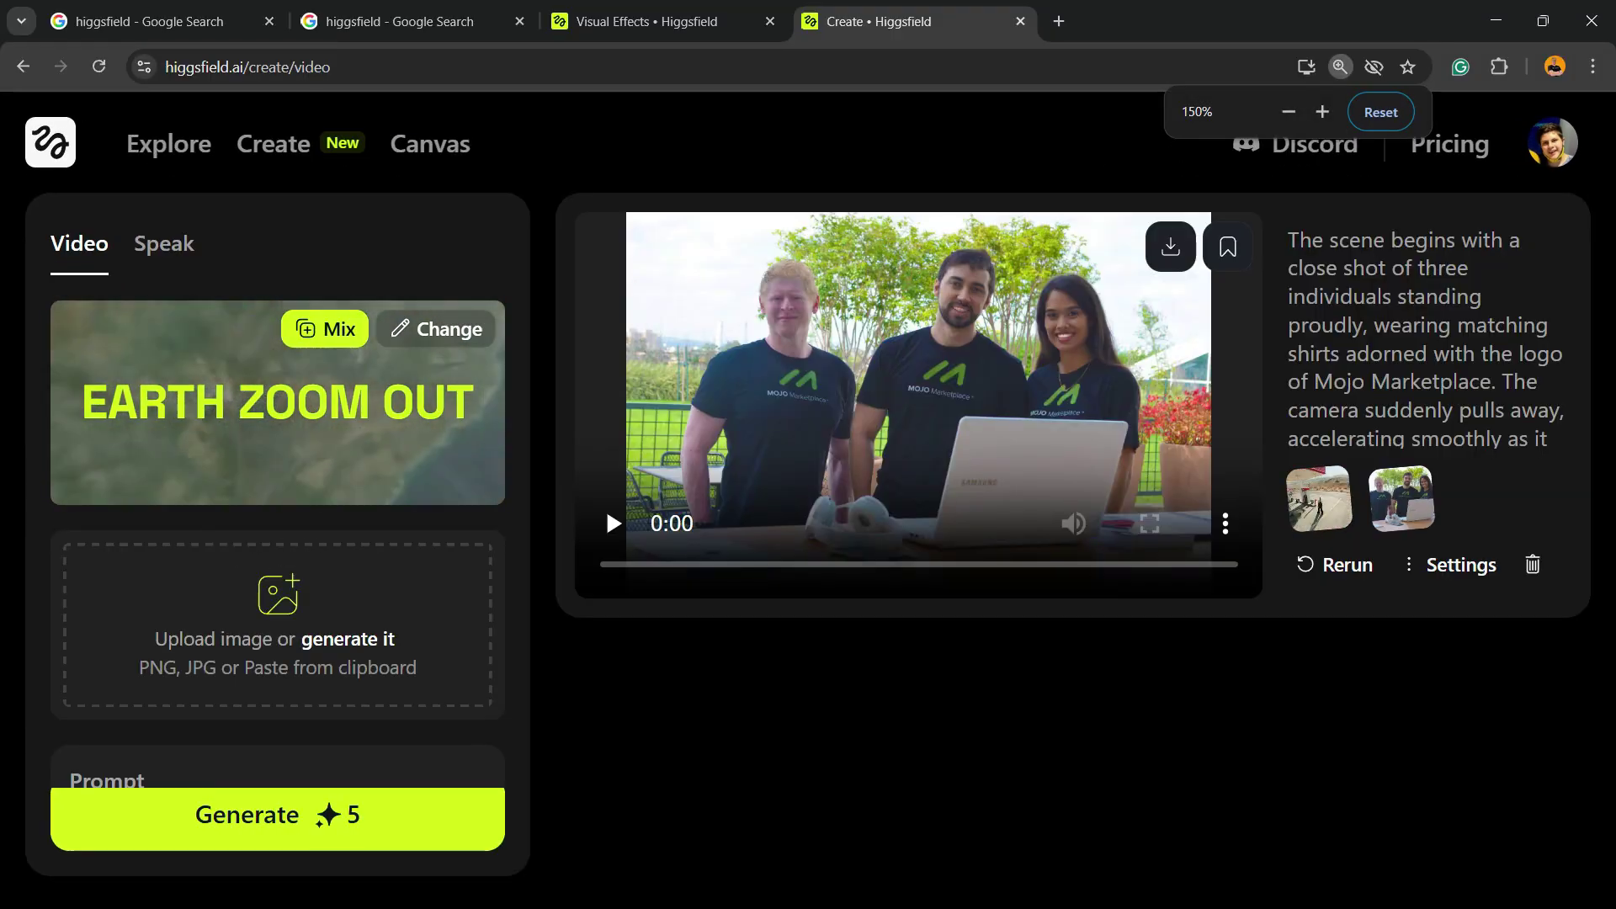
pyautogui.click(436, 328)
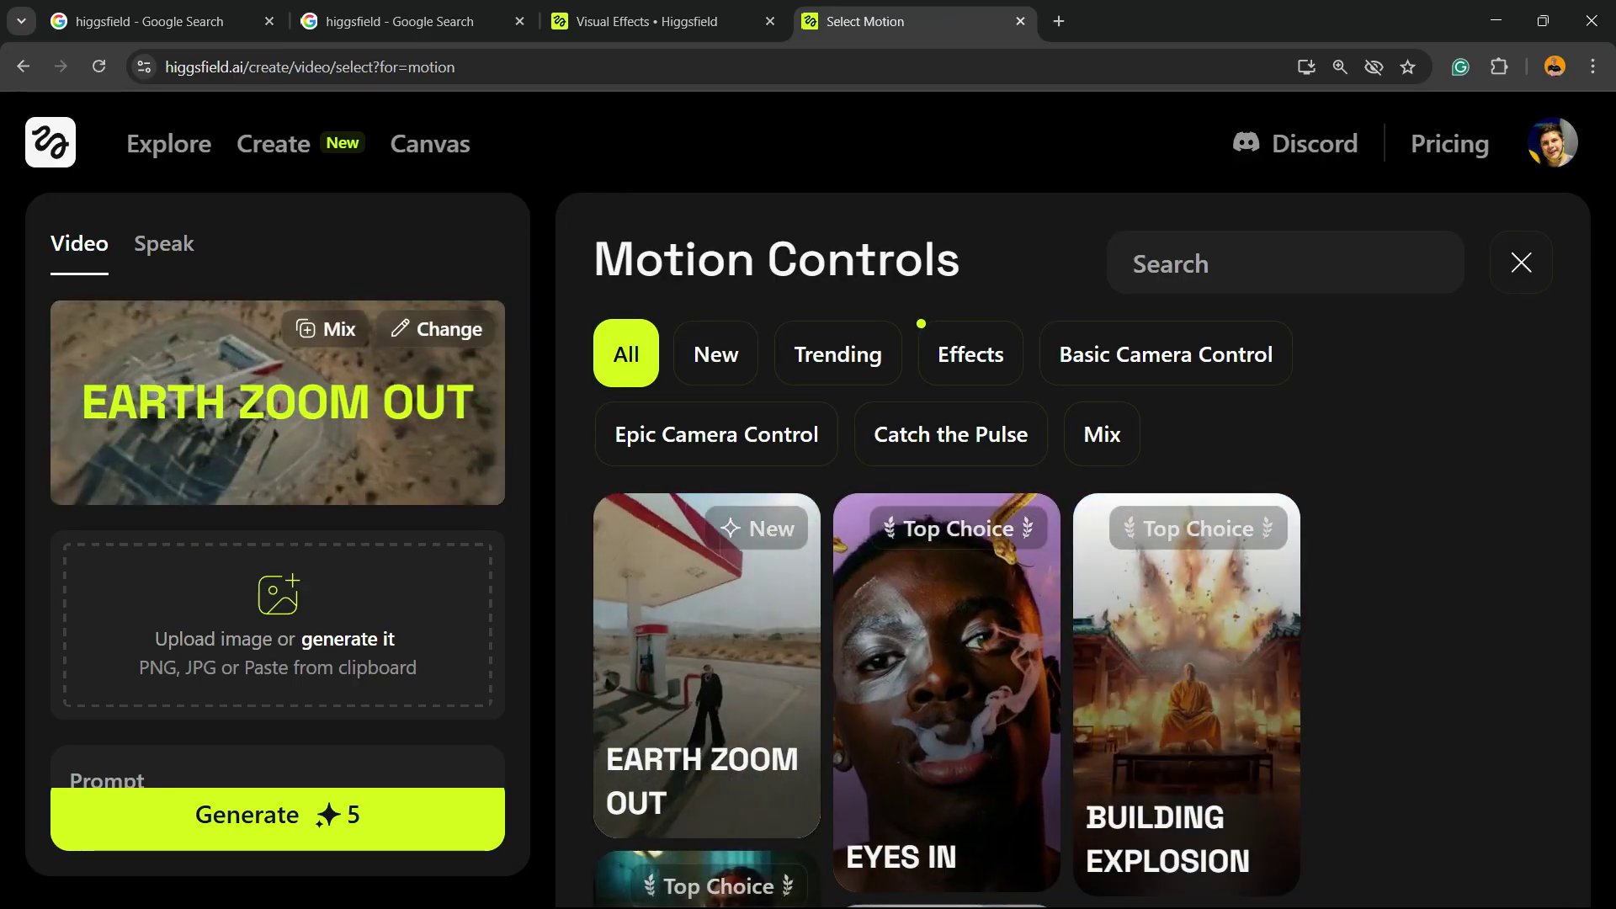
pyautogui.scroll(-2, 1073, 568)
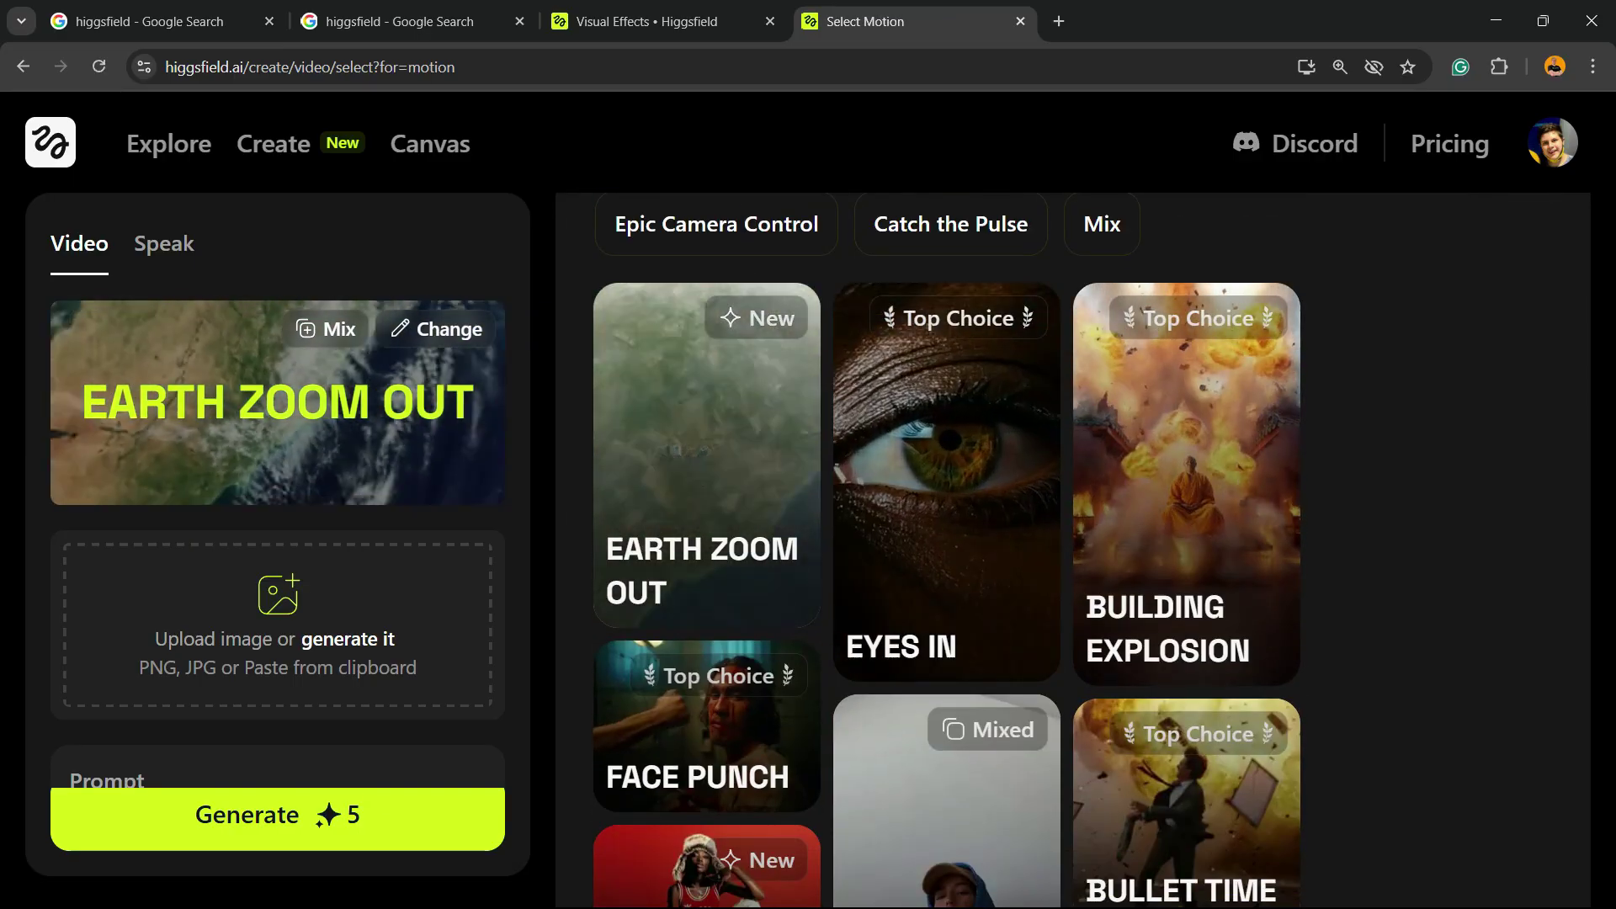
pyautogui.press('Escape')
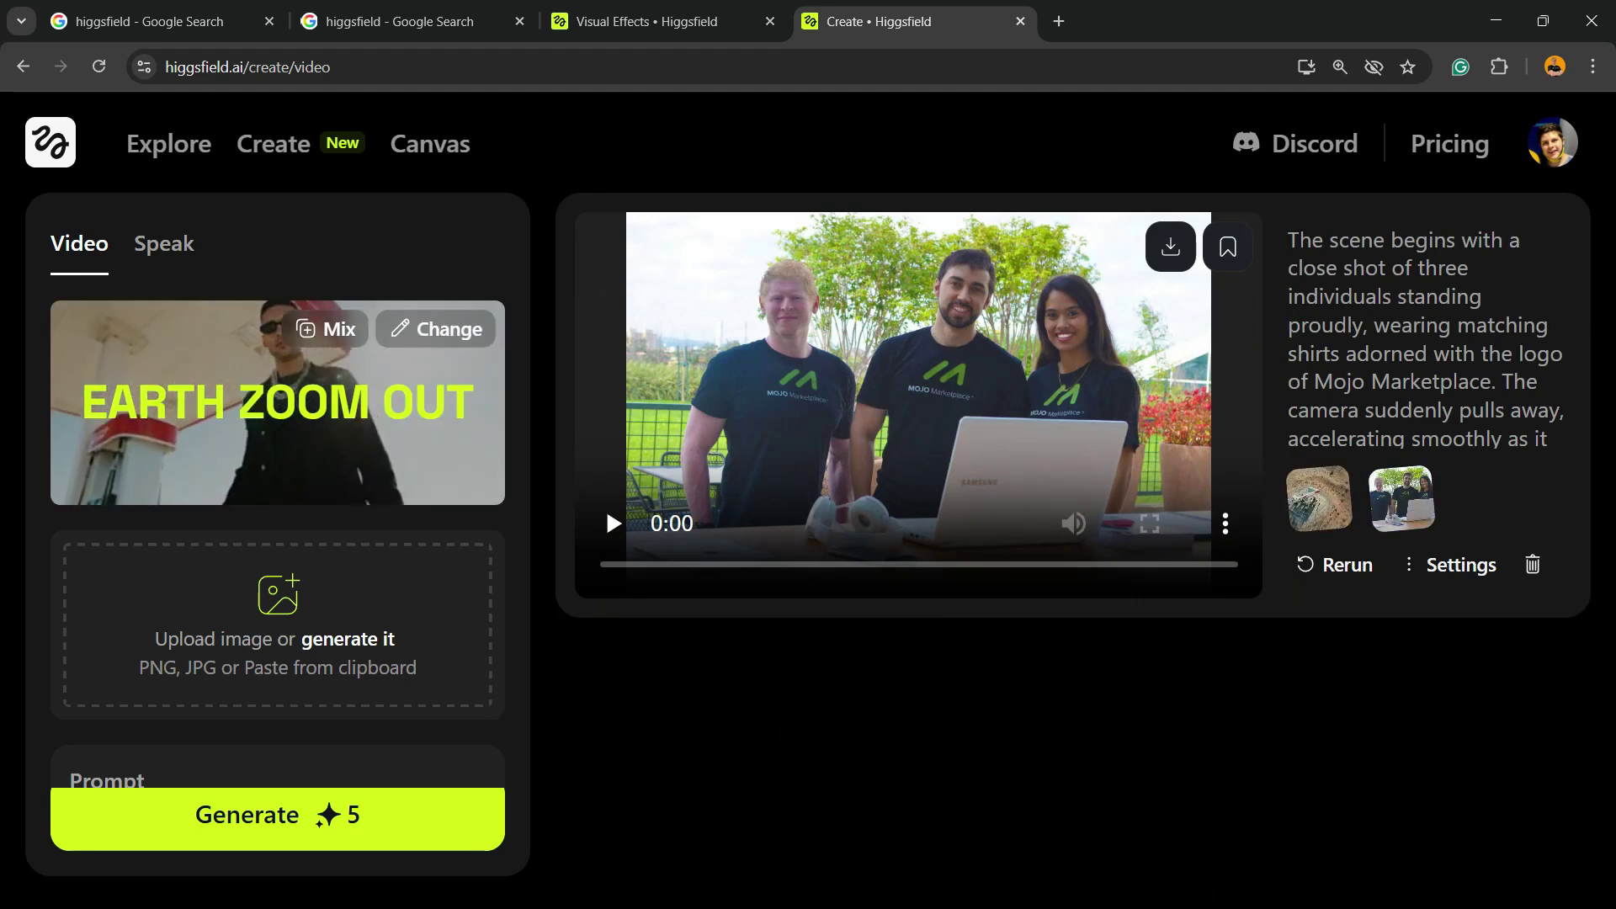
pyautogui.scroll(-2, 278, 568)
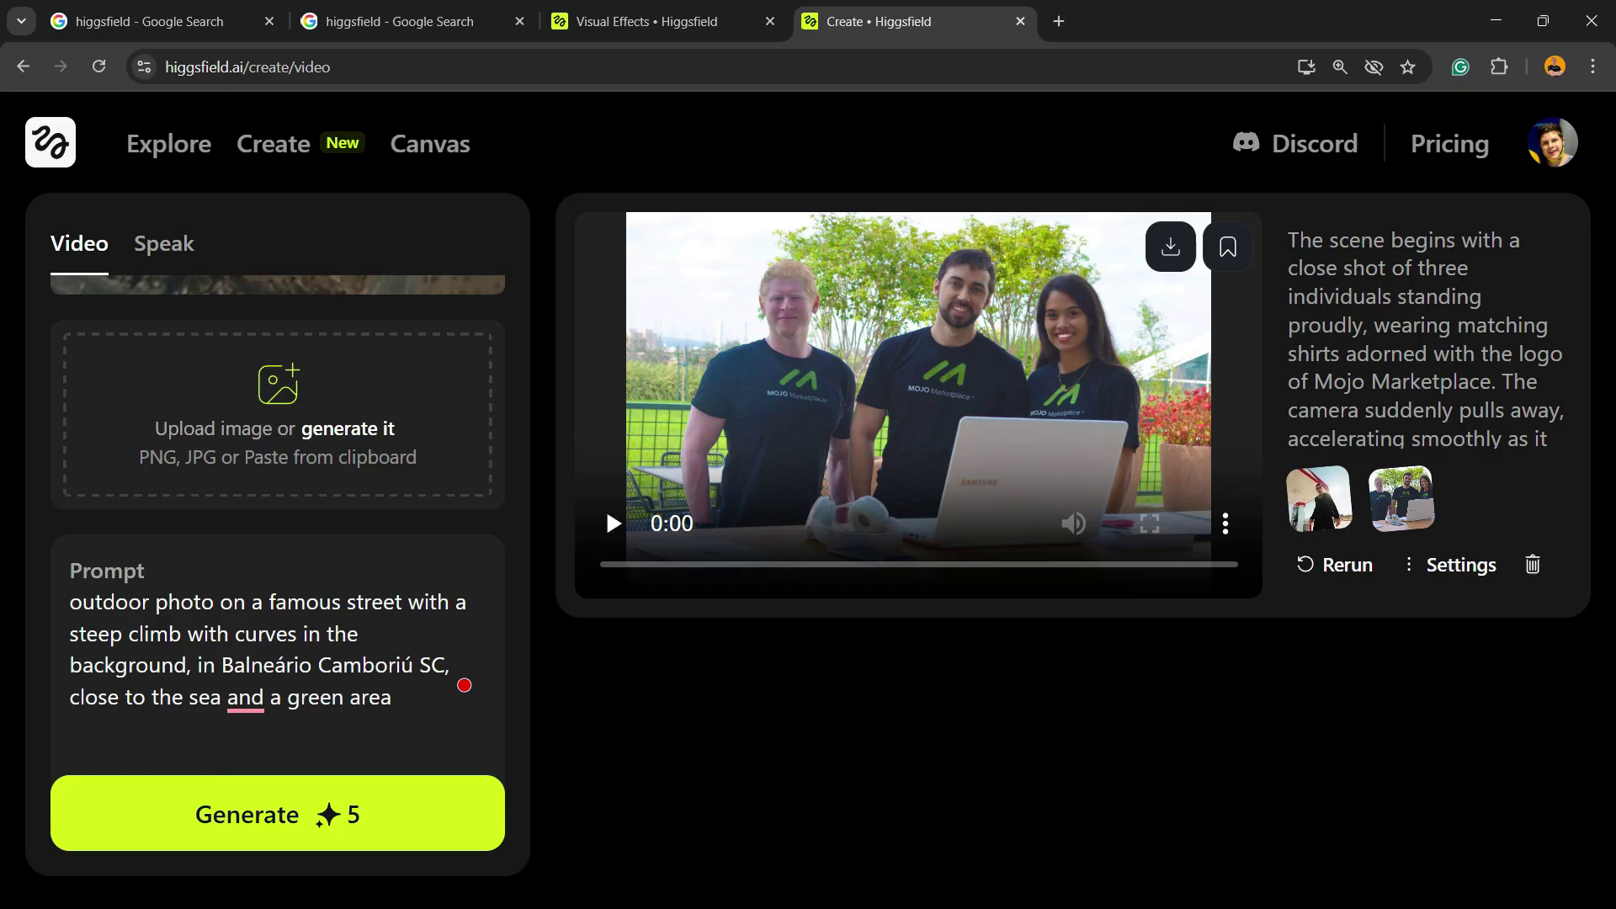
# - Upload the man-on-the-street photo from Downloads > Telegram Desktop as the start frame
pyautogui.click(278, 417)
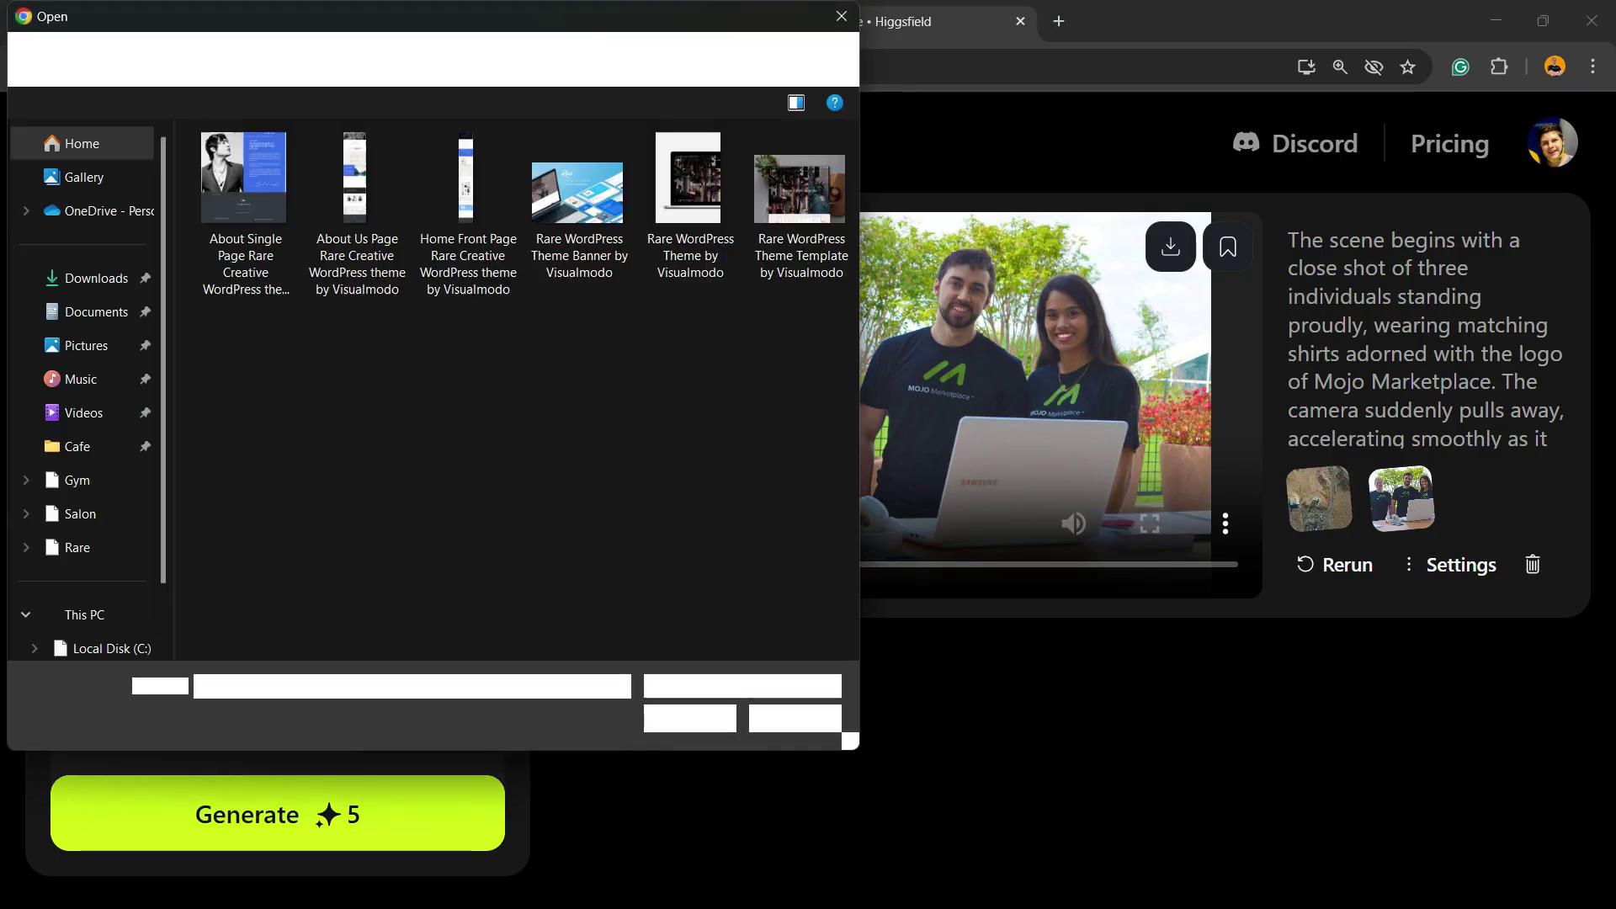
pyautogui.click(95, 279)
pyautogui.doubleClick(351, 209)
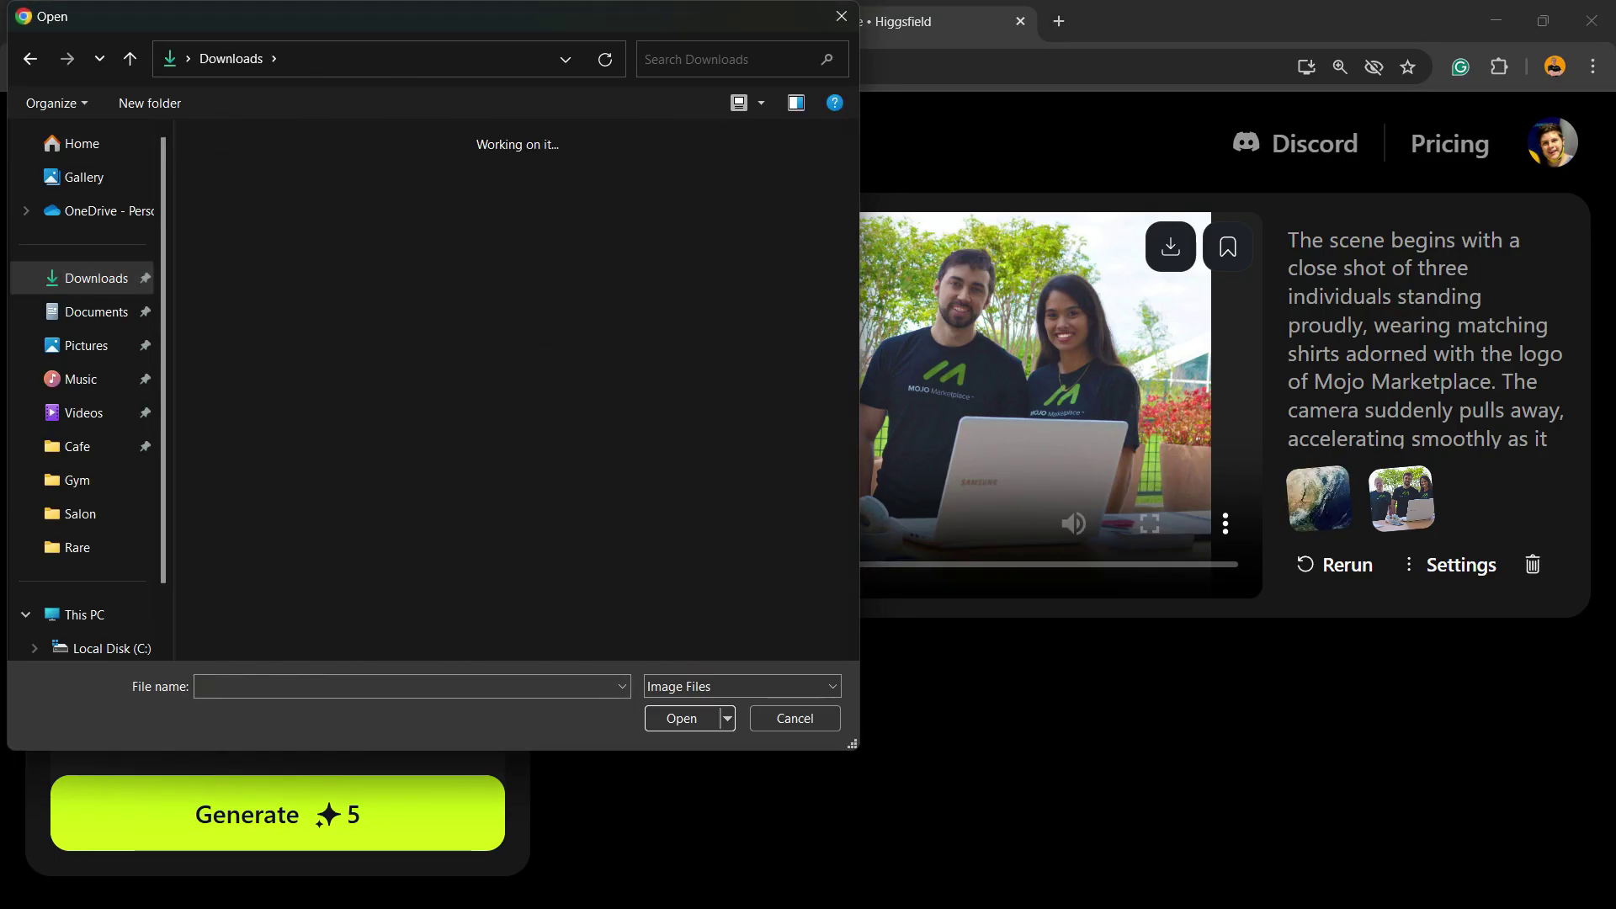
pyautogui.click(244, 208)
pyautogui.press('Return')
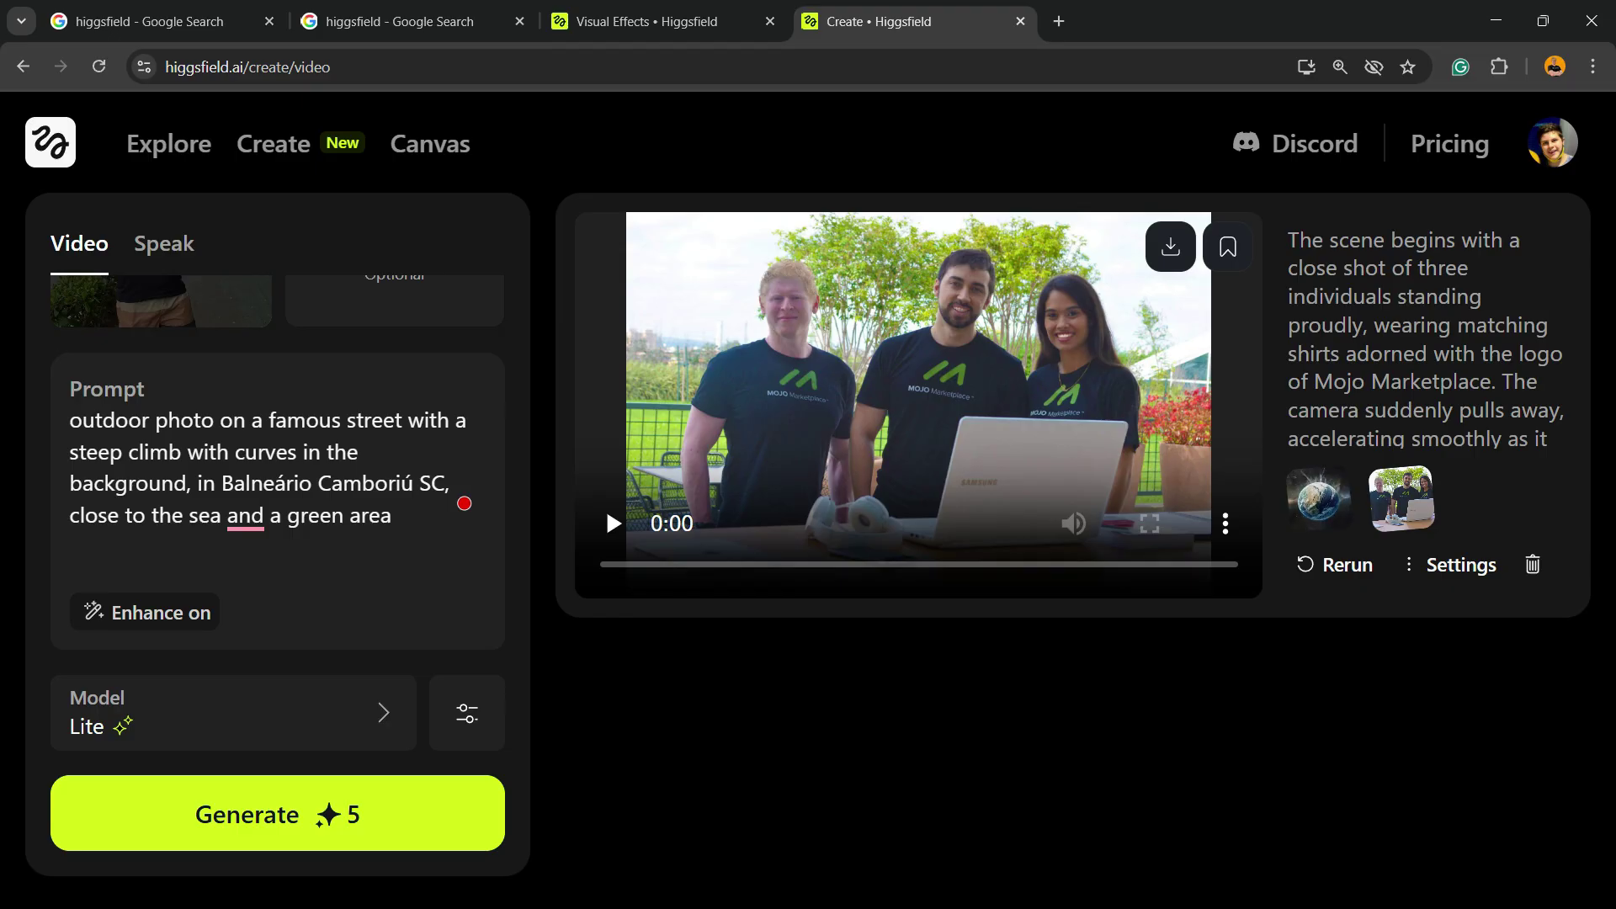
# - Replace the old prompt with the pasted Balneário Camboriú street scene description
pyautogui.hotkey('ctrl', 'a')
pyautogui.press('BackSpace')
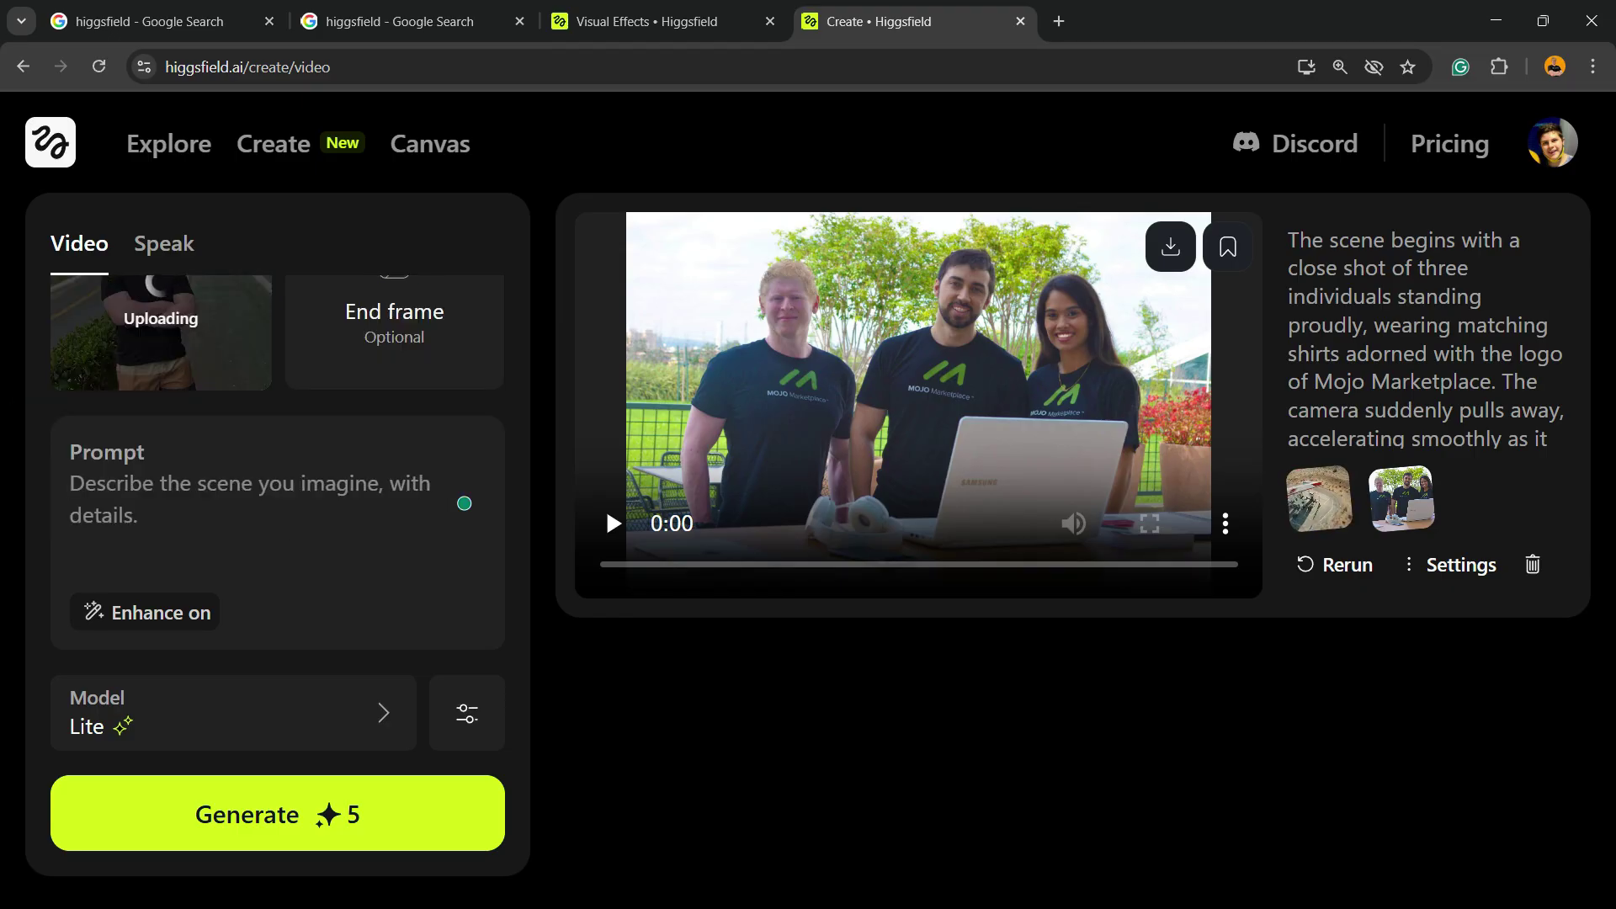
pyautogui.hotkey('ctrl', 'v')
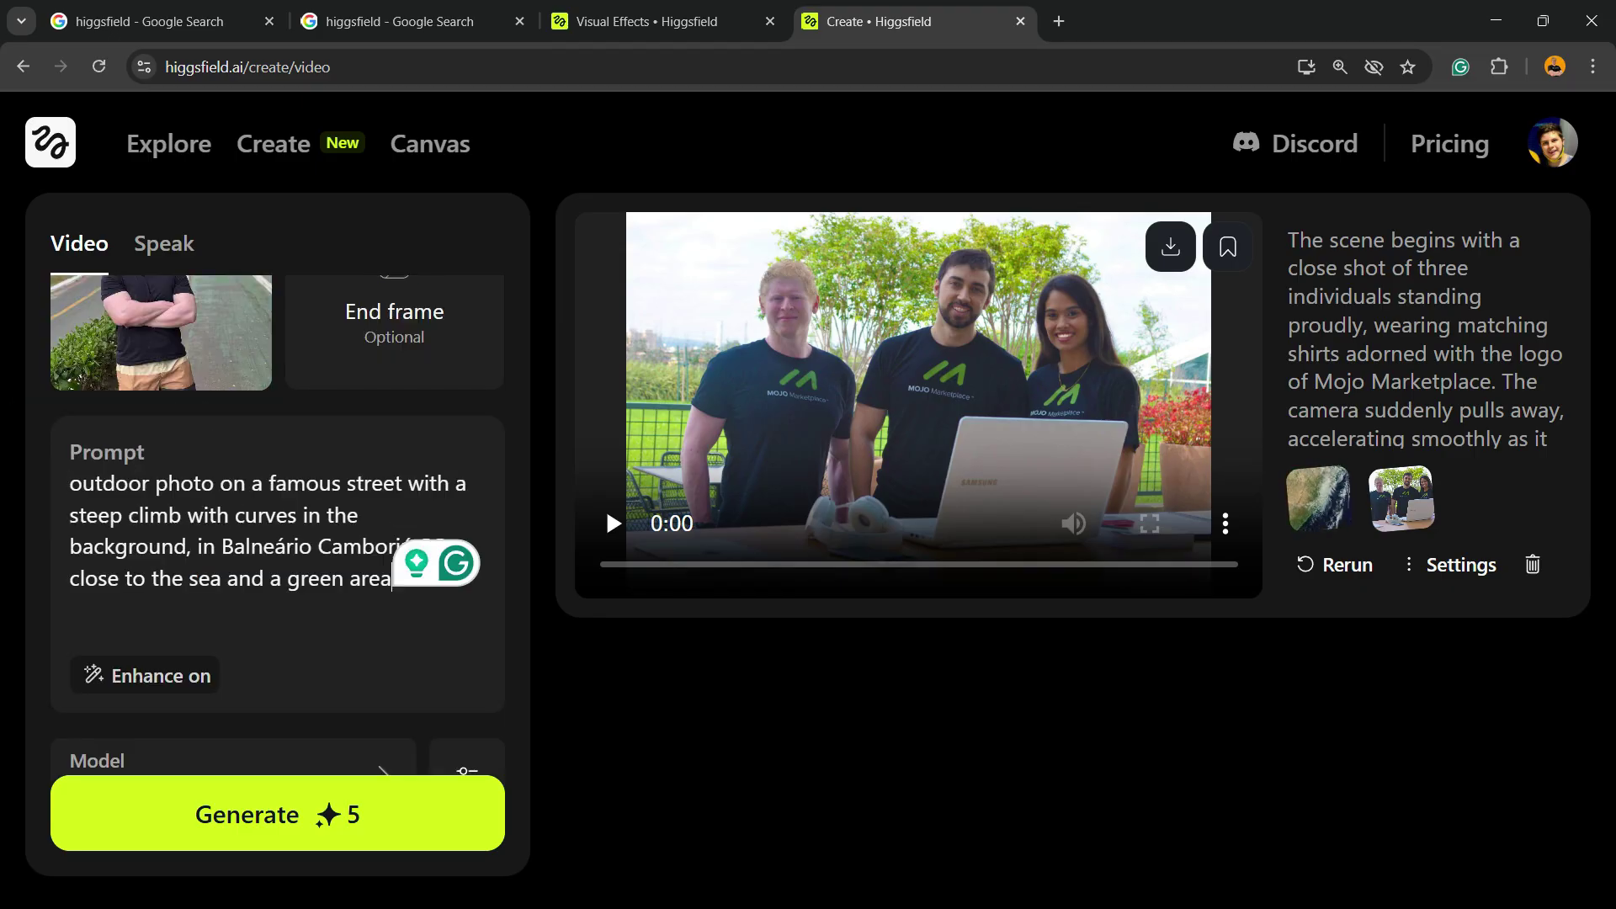
pyautogui.hotkey('ctrl', 'a')
pyautogui.hotkey('ctrl', 'c')
pyautogui.press('BackSpace')
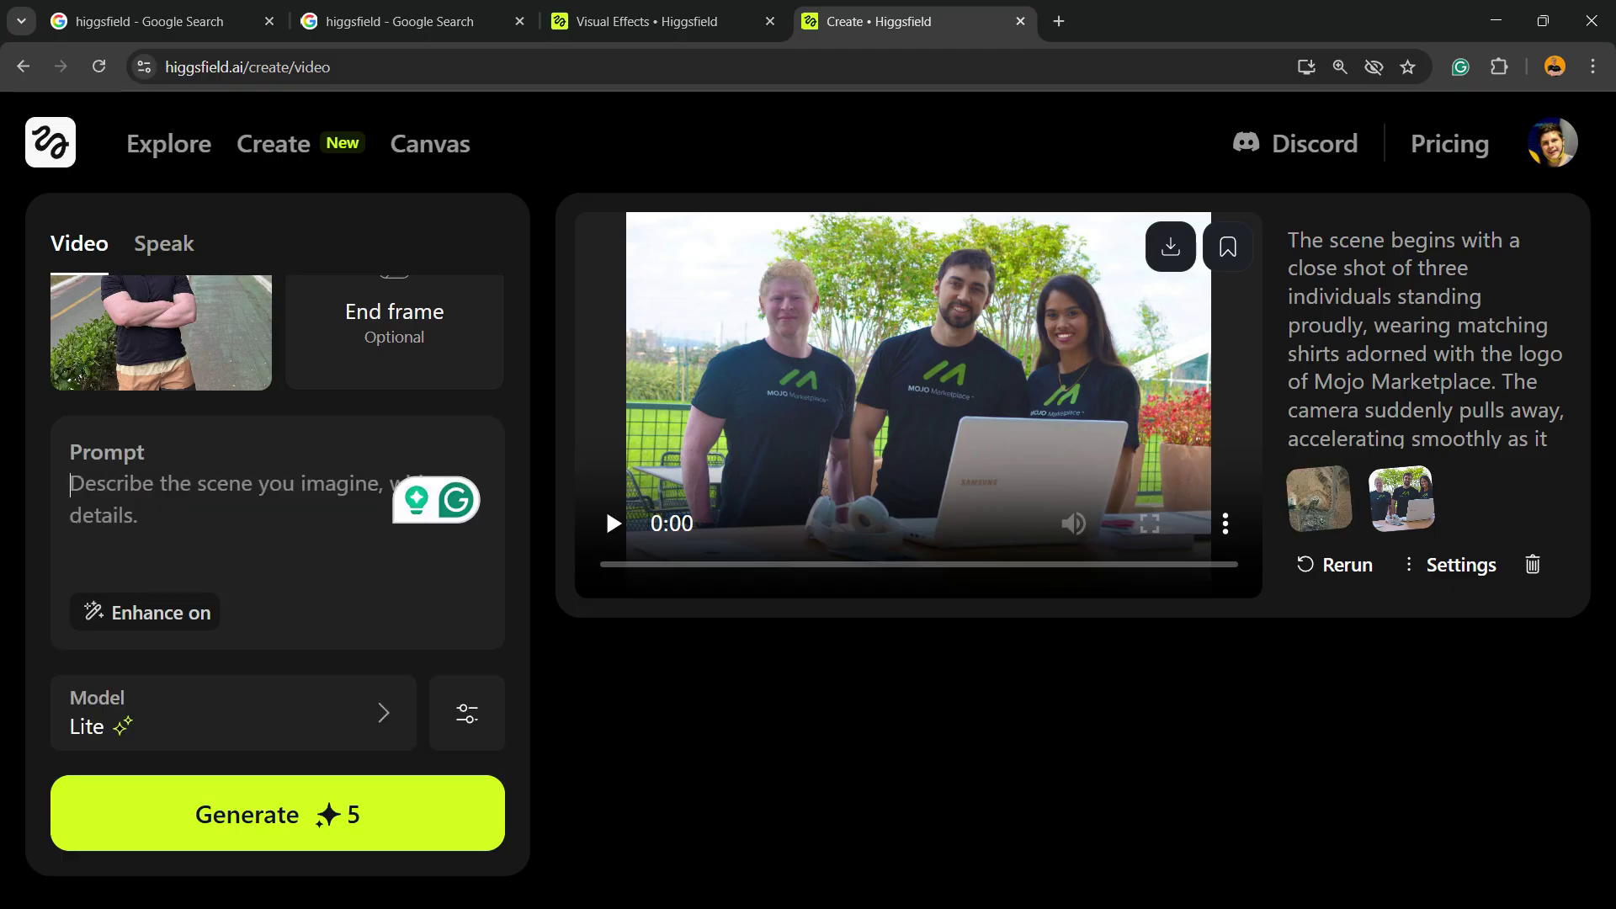
pyautogui.hotkey('ctrl', '-')
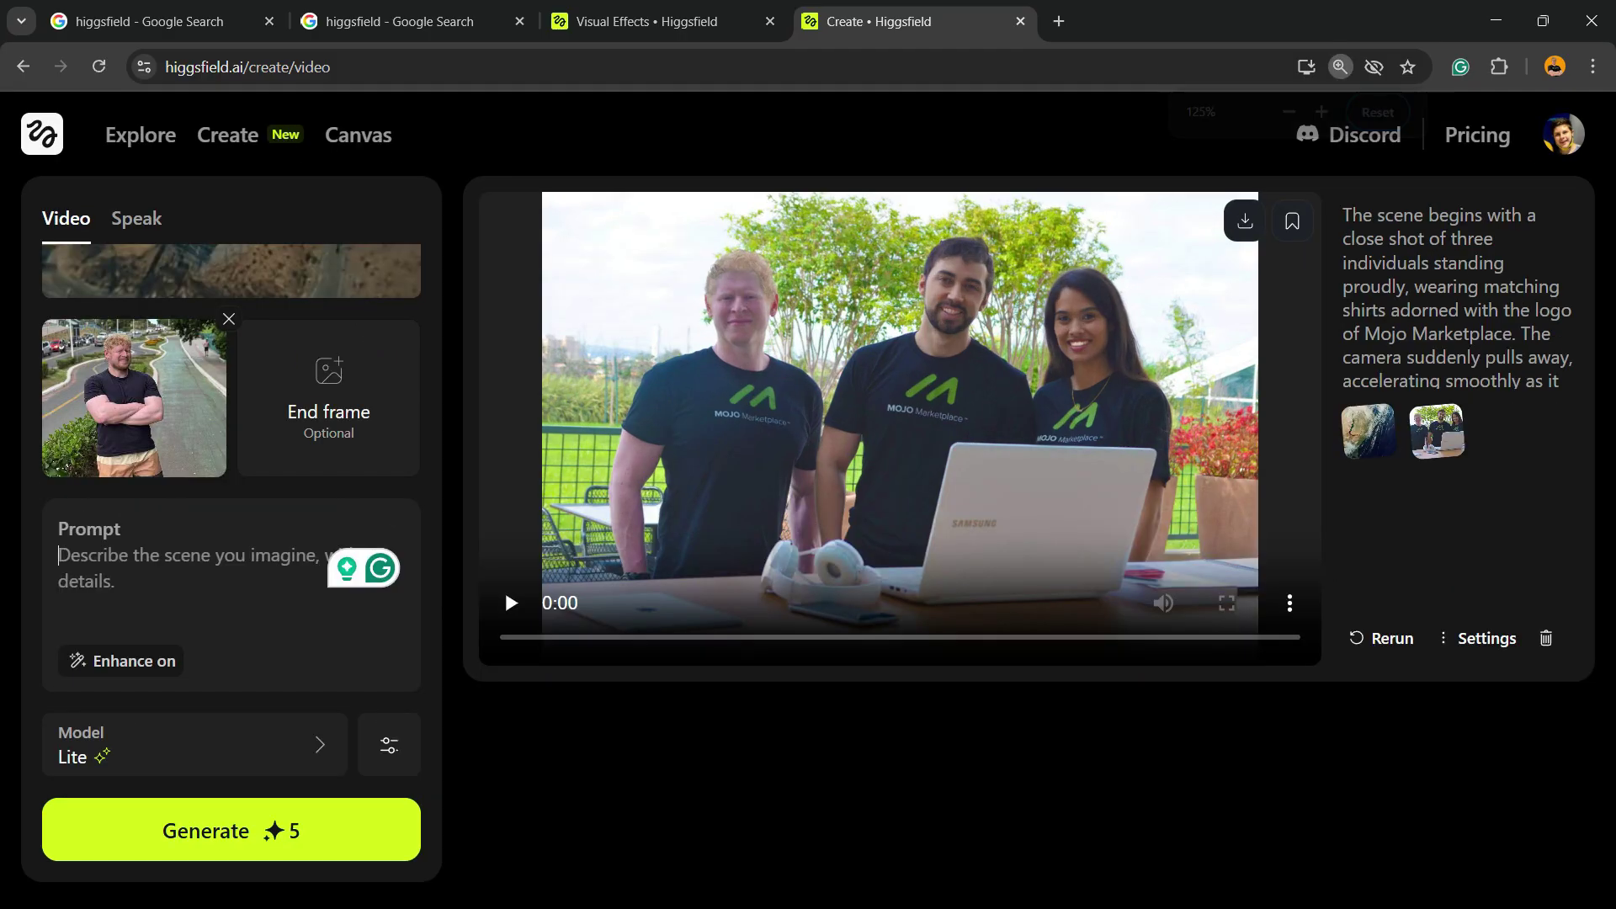
pyautogui.hotkey('ctrl', 'v')
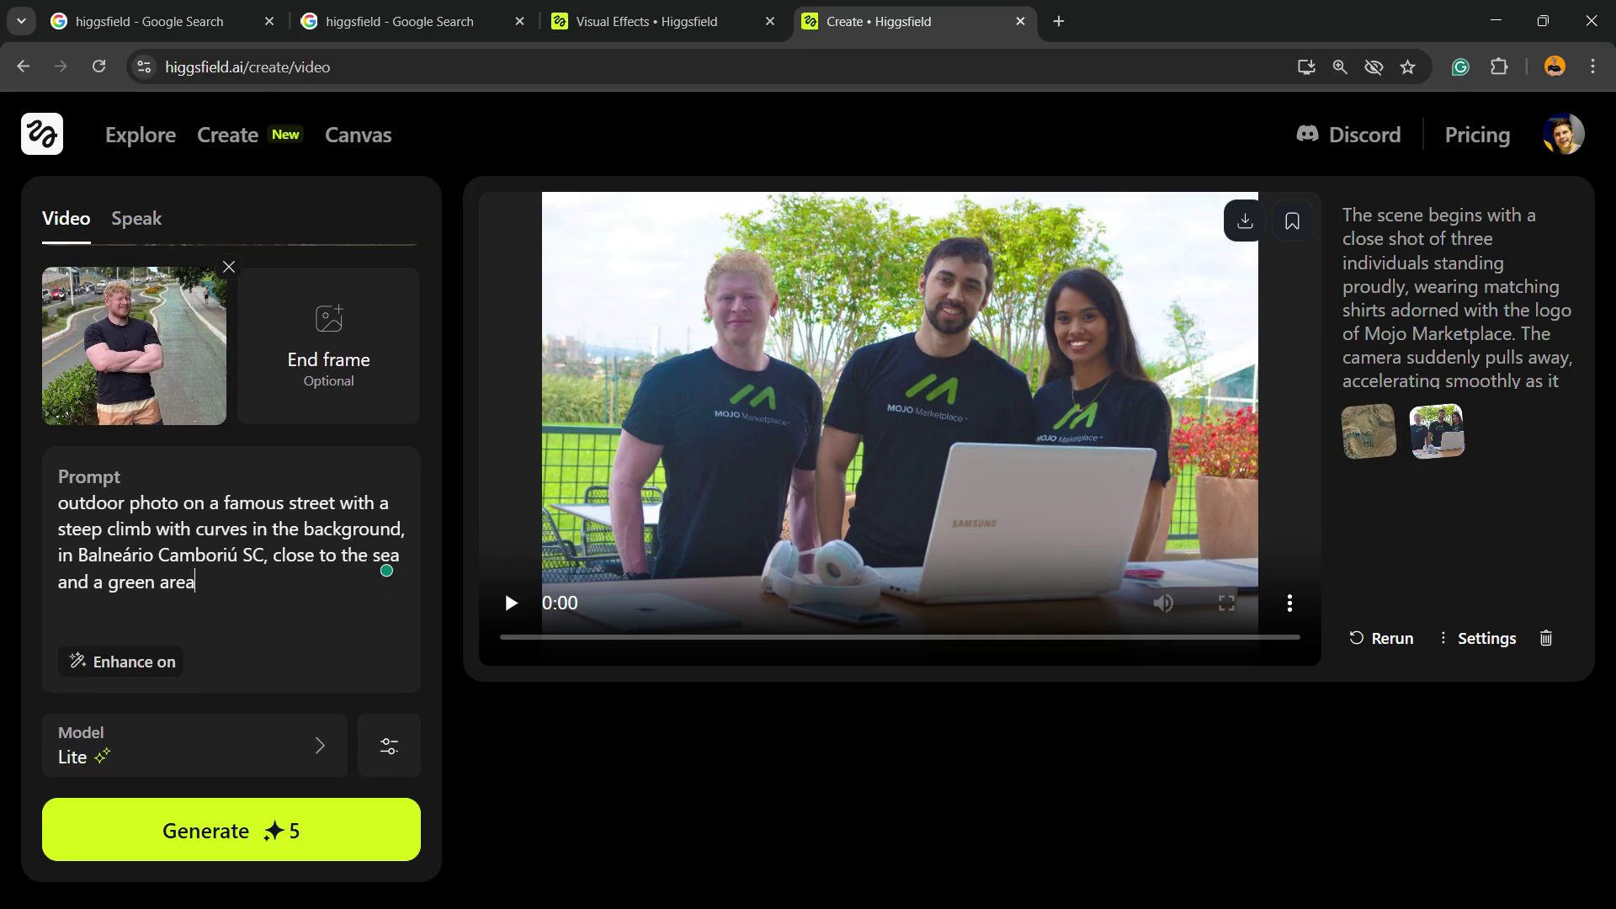
pyautogui.click(319, 745)
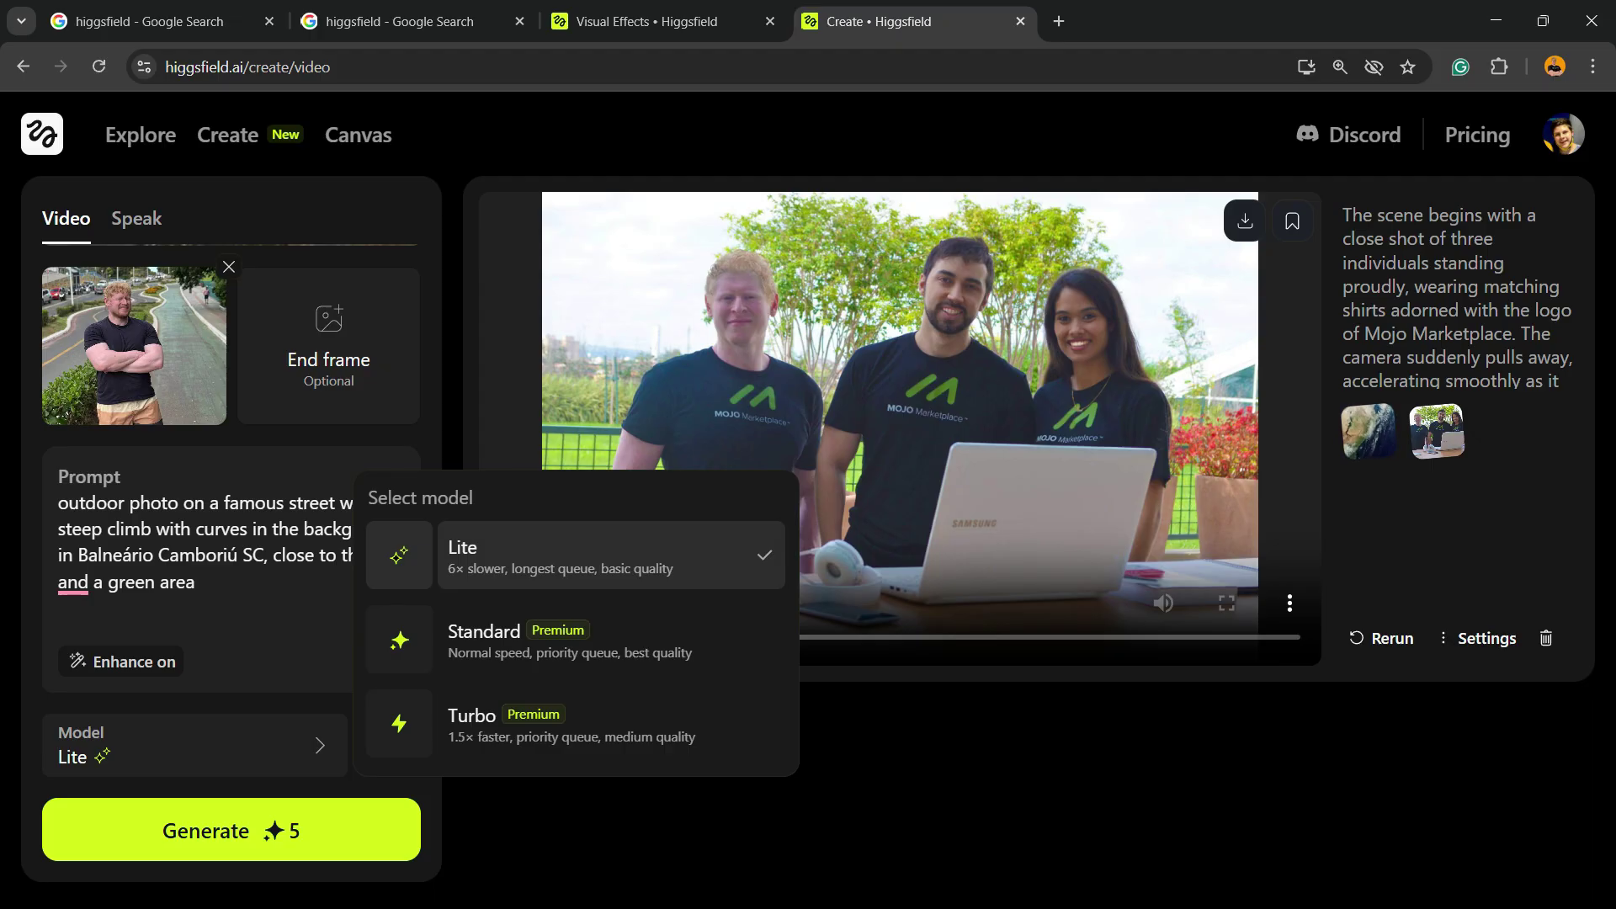
pyautogui.click(386, 570)
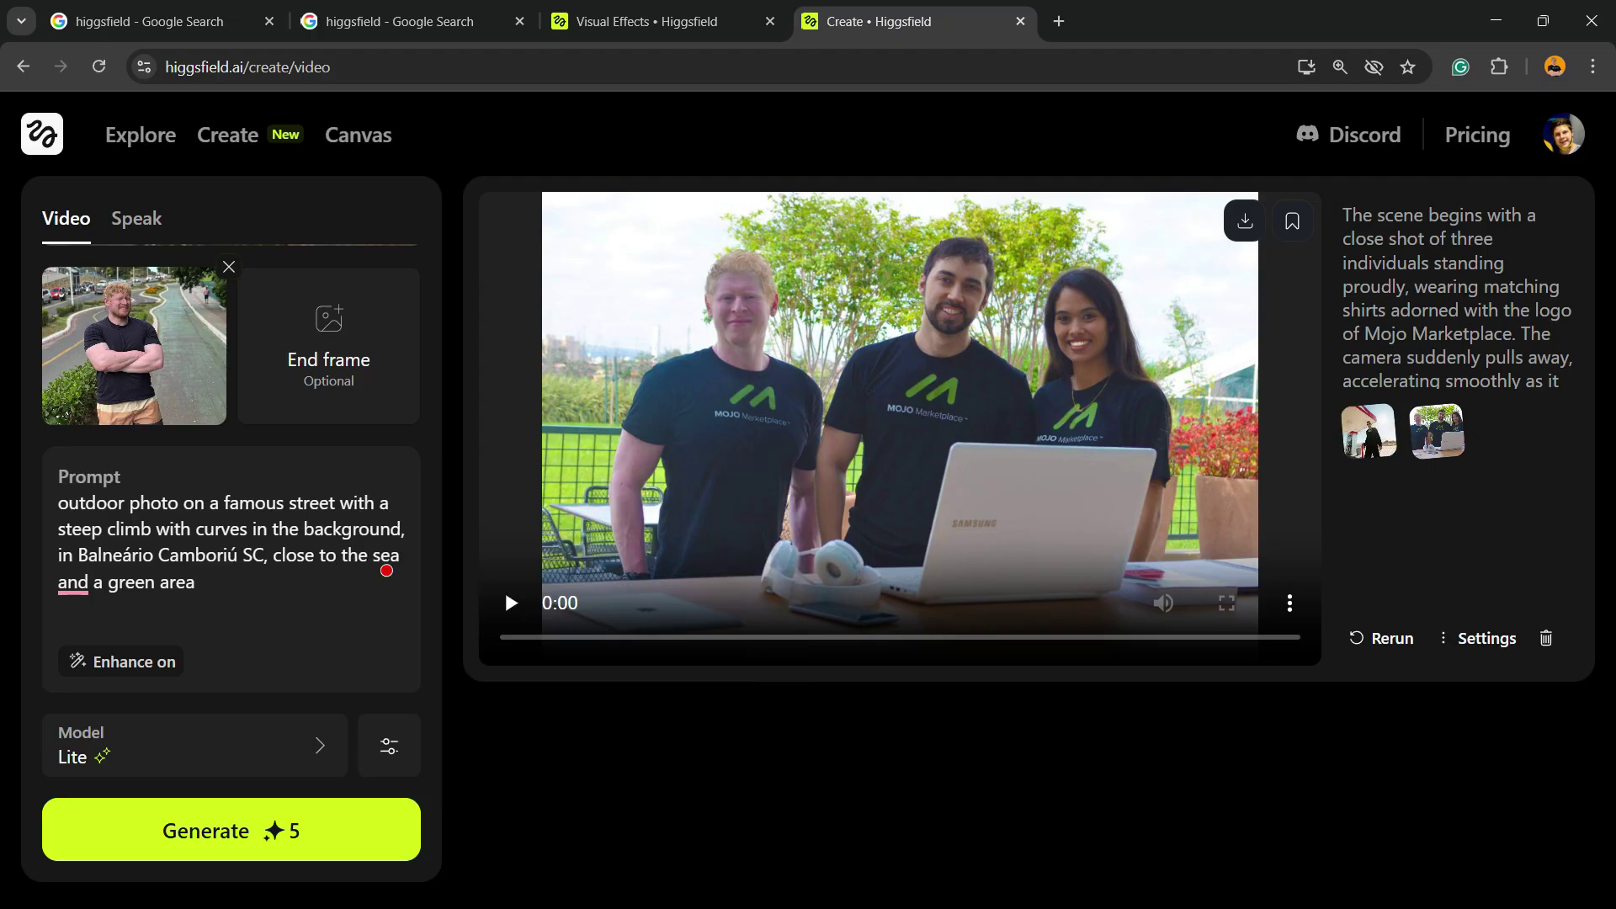
pyautogui.click(389, 744)
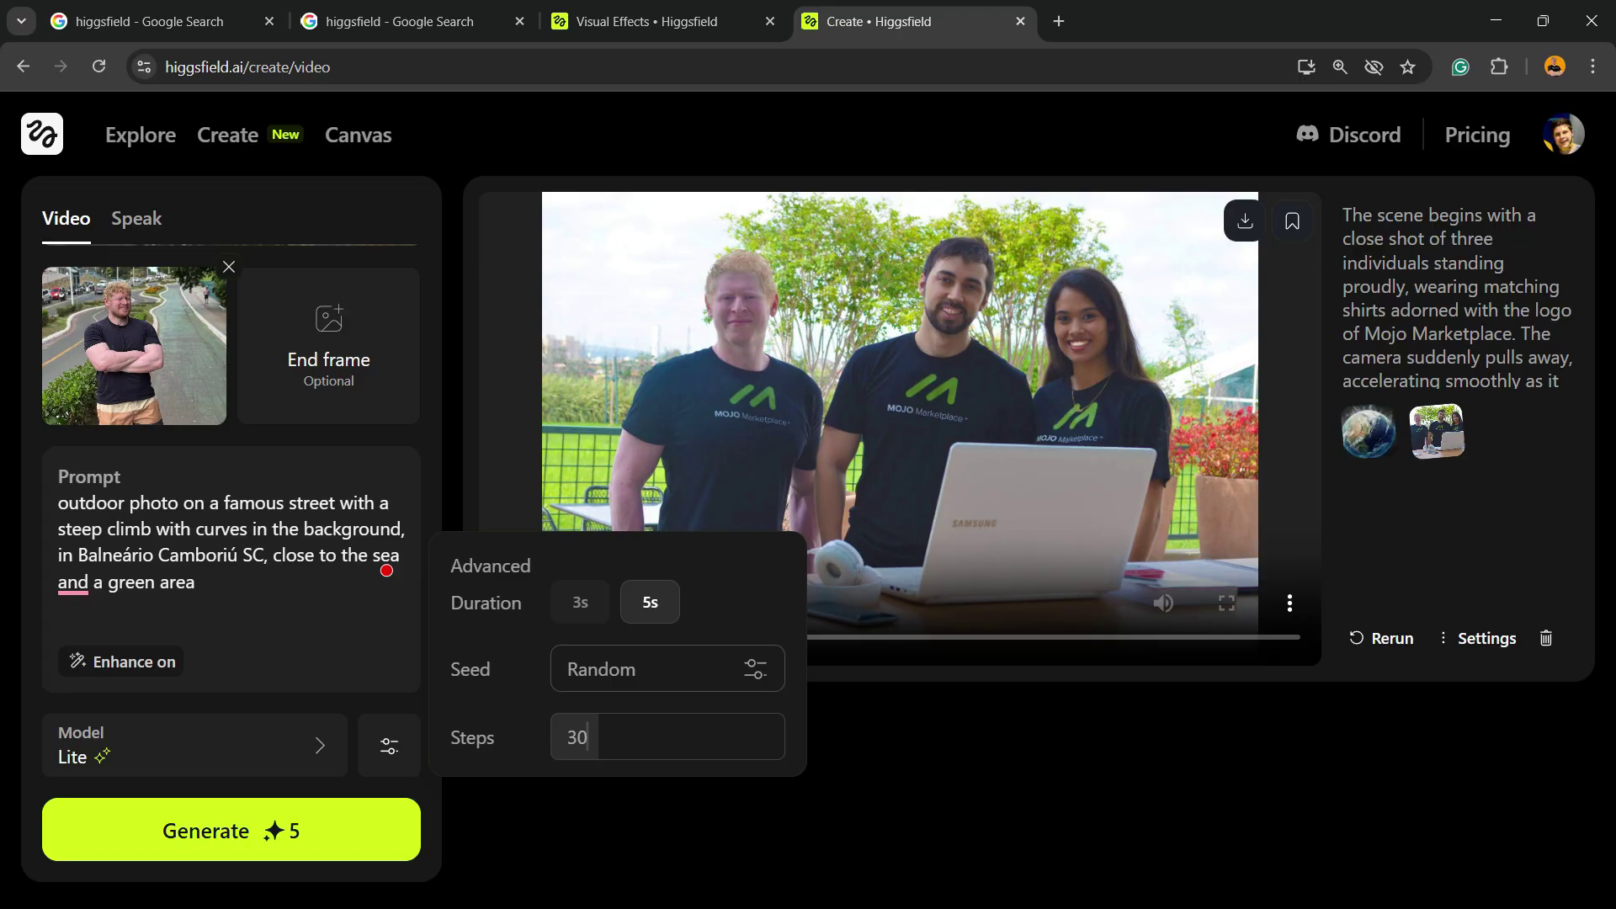
pyautogui.moveTo(667, 737)
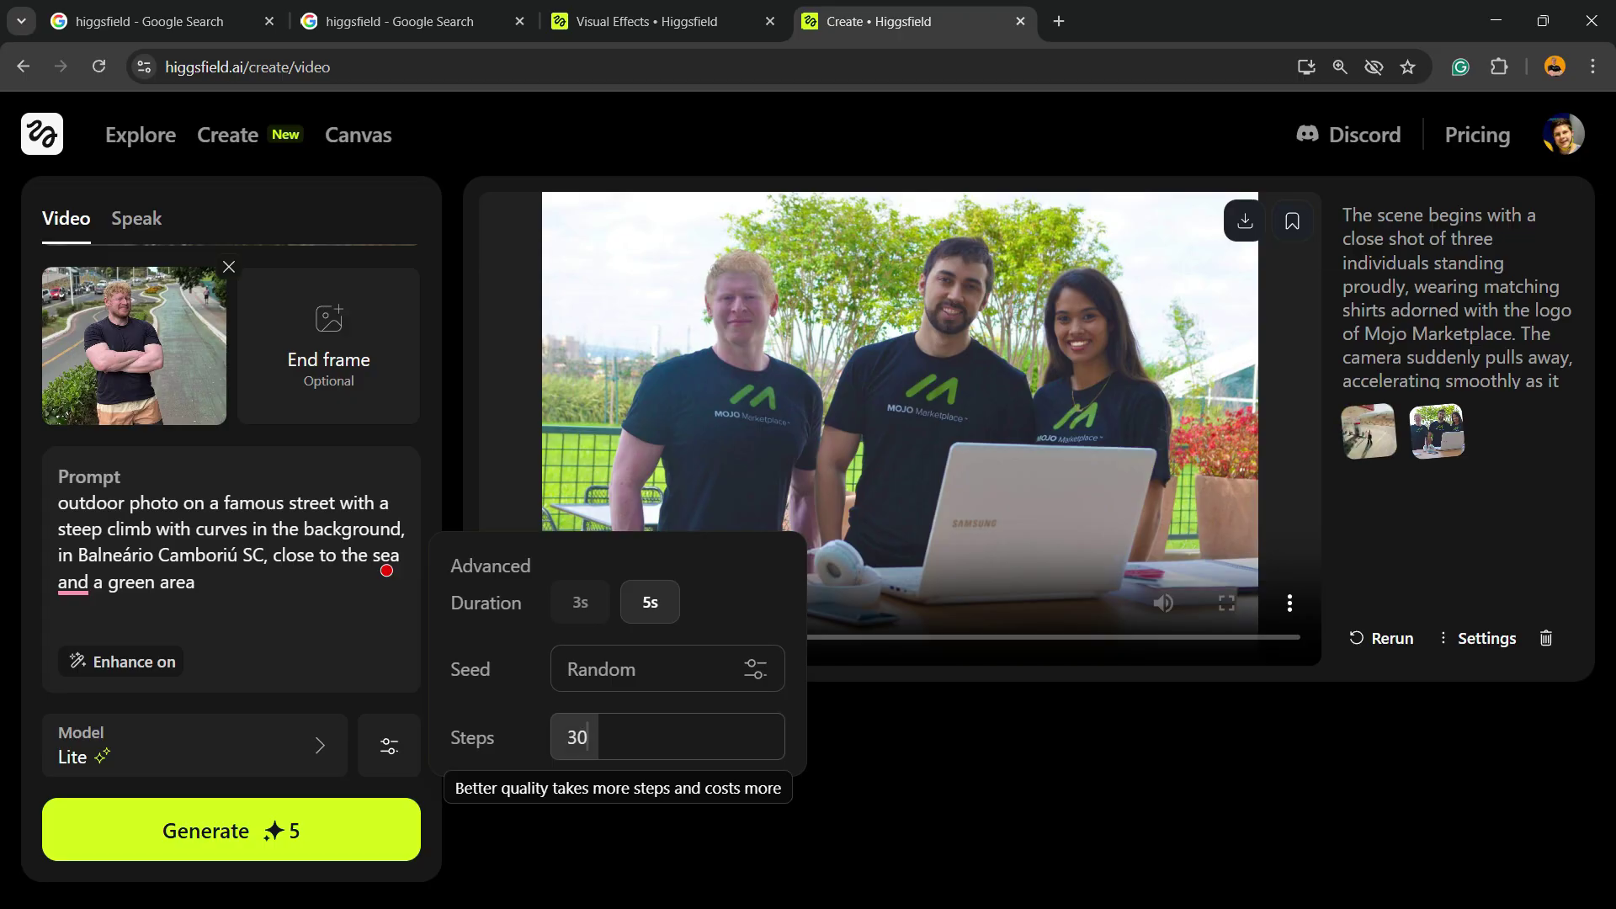
pyautogui.press('Escape')
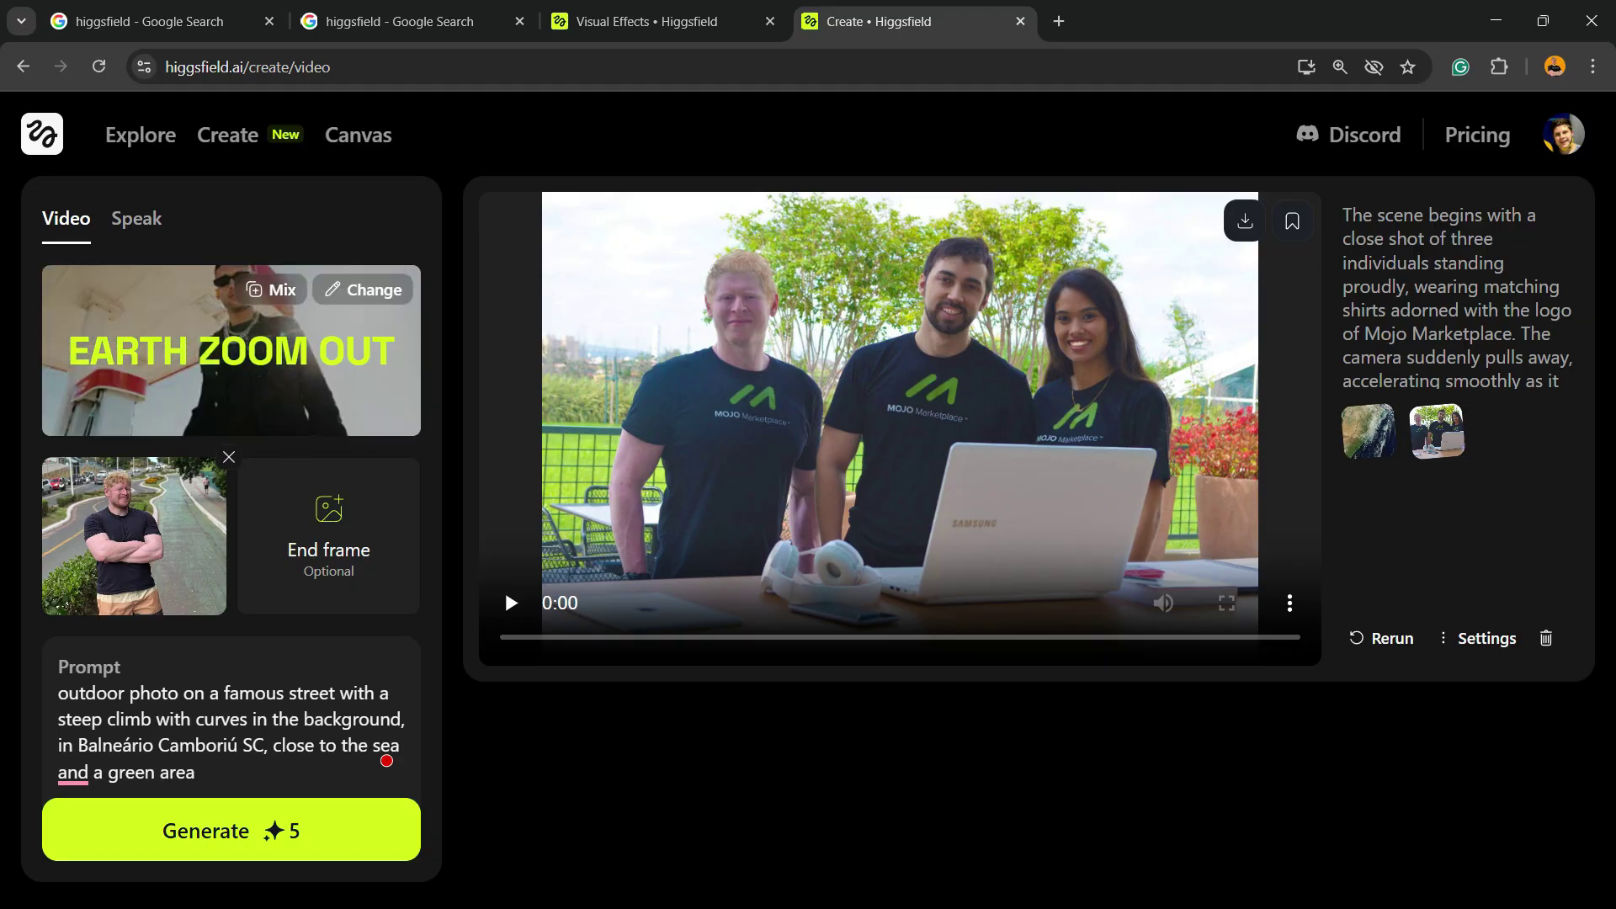
pyautogui.scroll(-2, 232, 530)
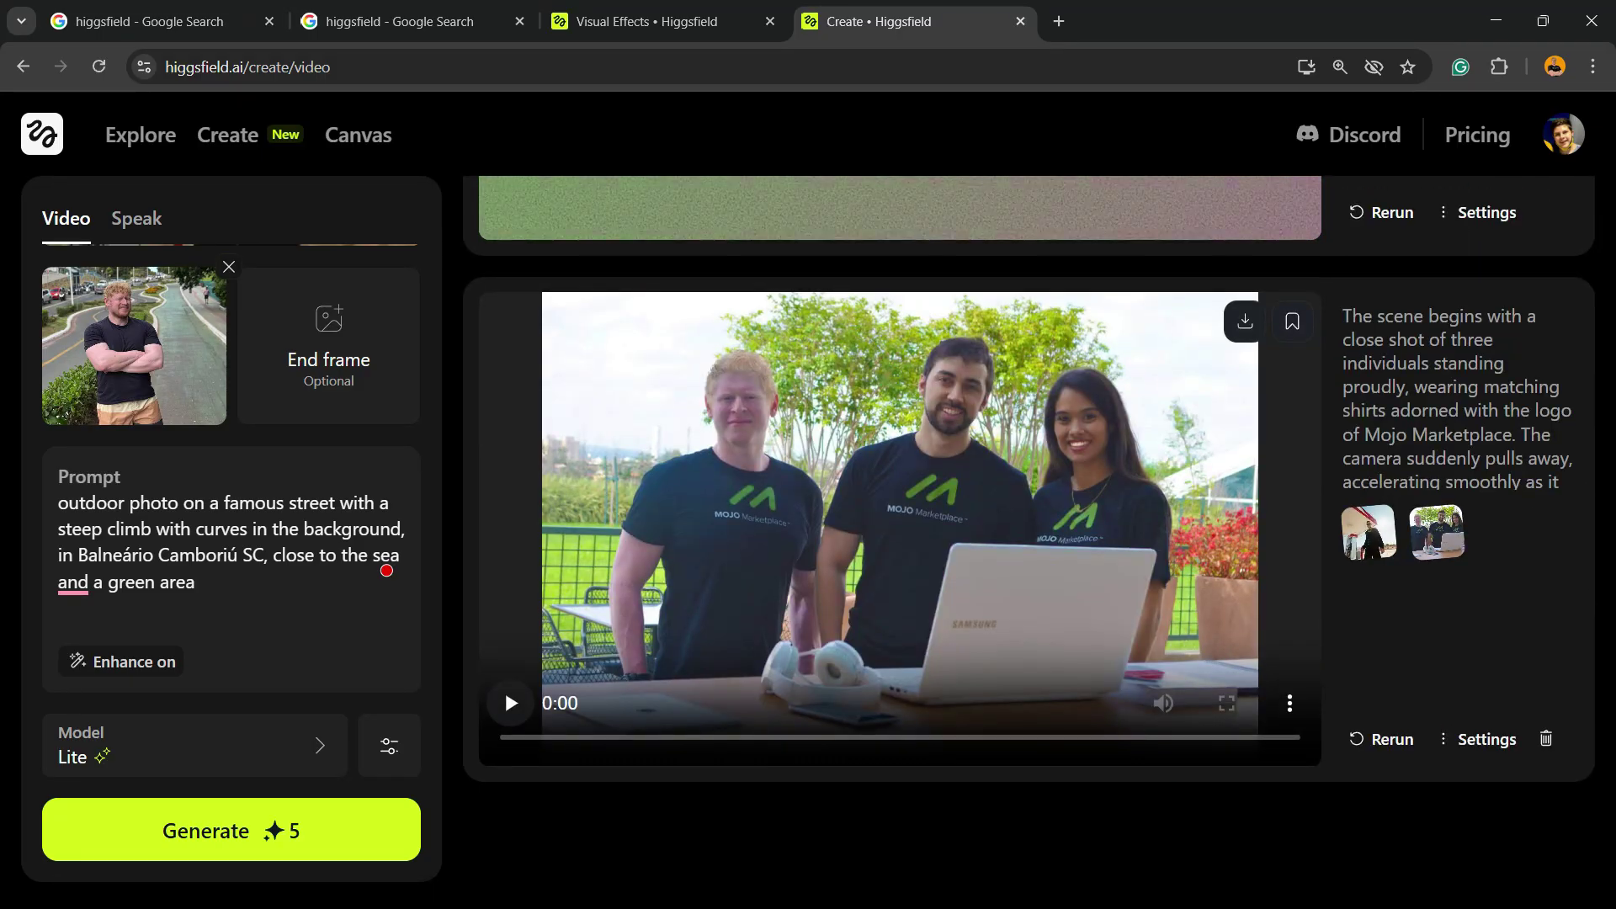
# - Play the earlier team video result in the results feed
pyautogui.click(504, 688)
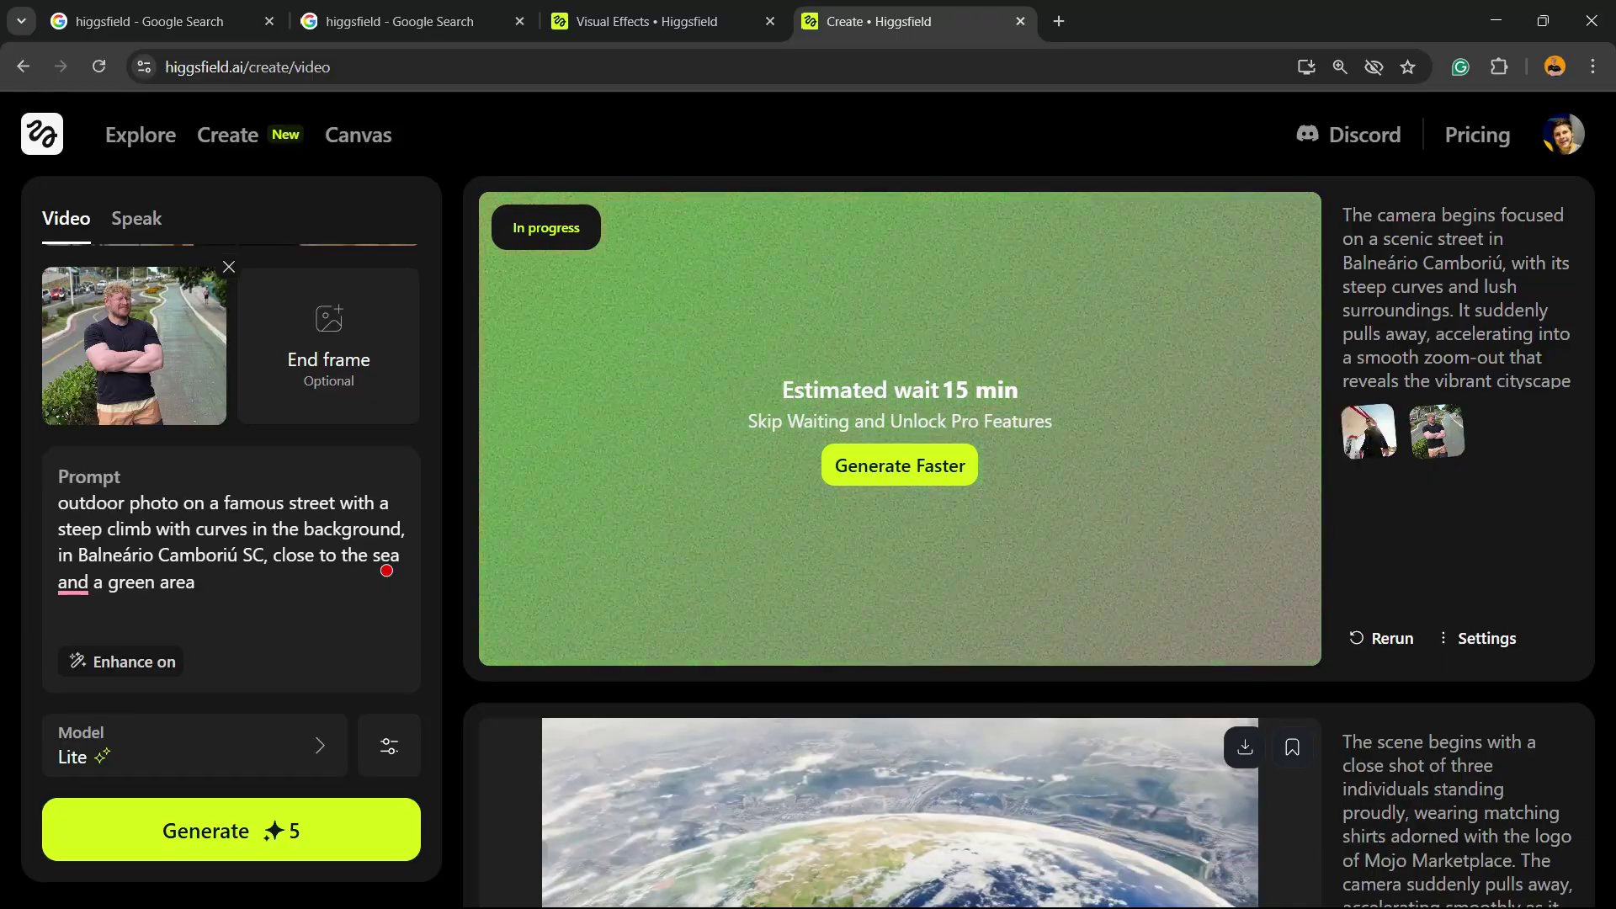
pyautogui.scroll(-2, 387, 569)
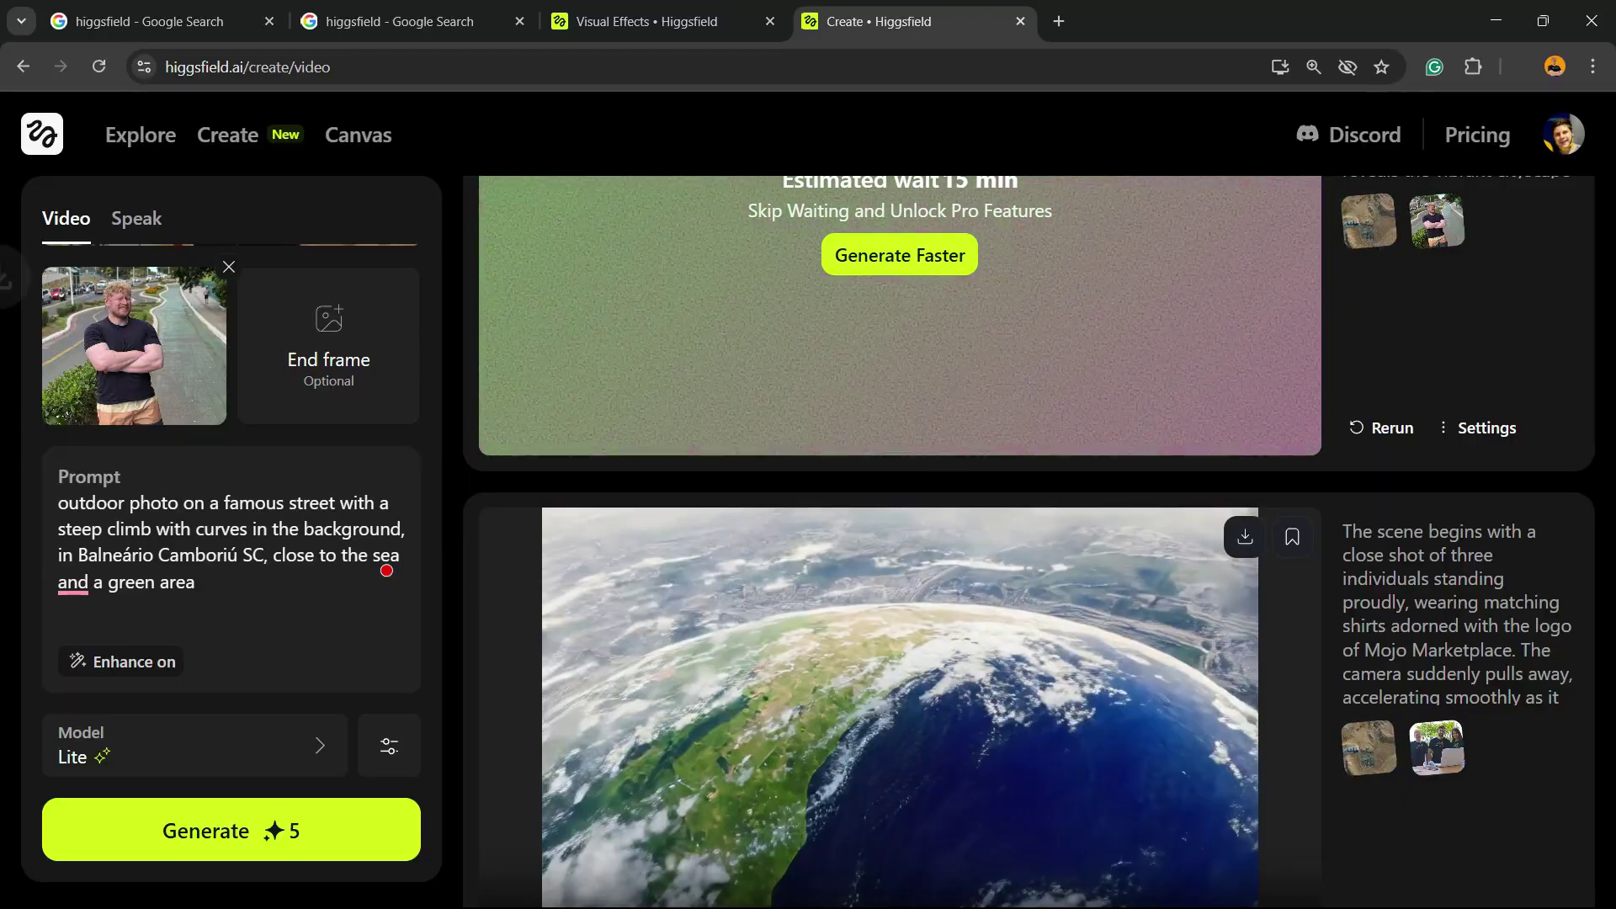
pyautogui.scroll(2, 1029, 543)
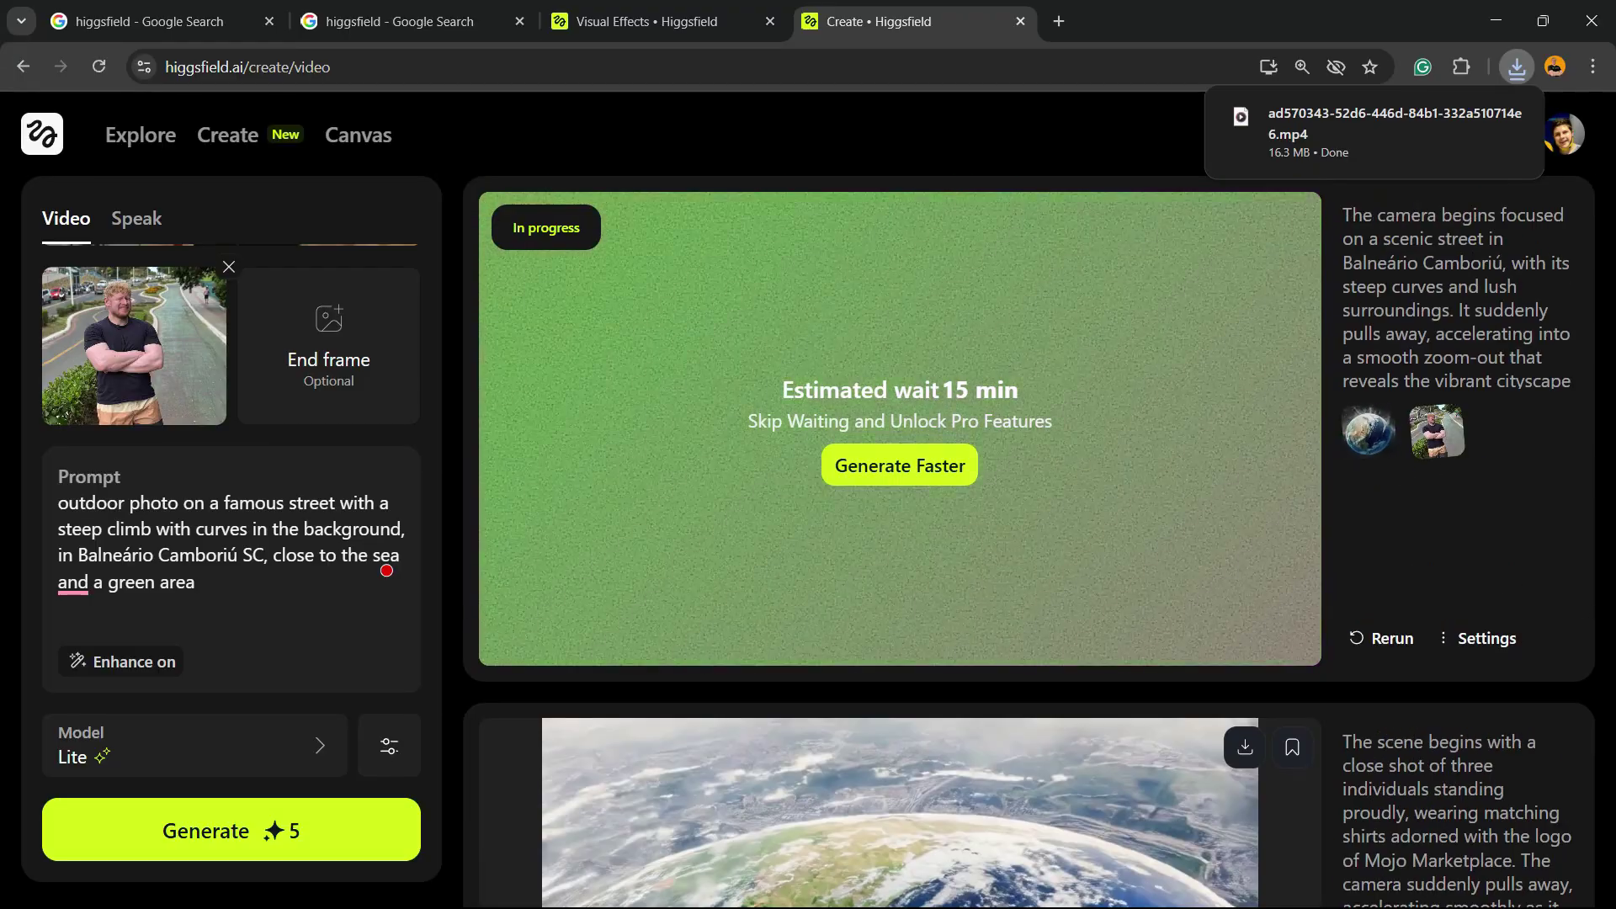